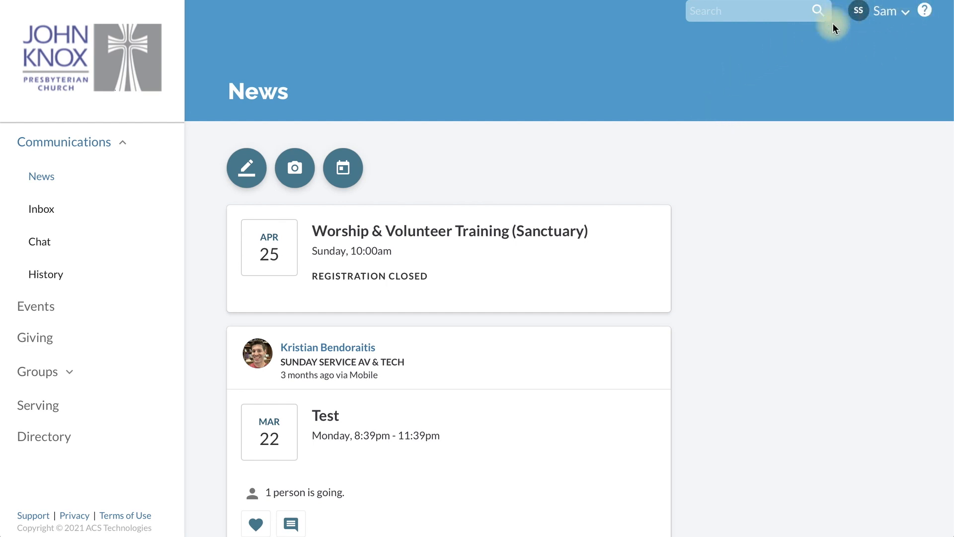
Step: Open the signed-in member's own profile page
{"action": "left_click", "coordinate": [907, 18]}
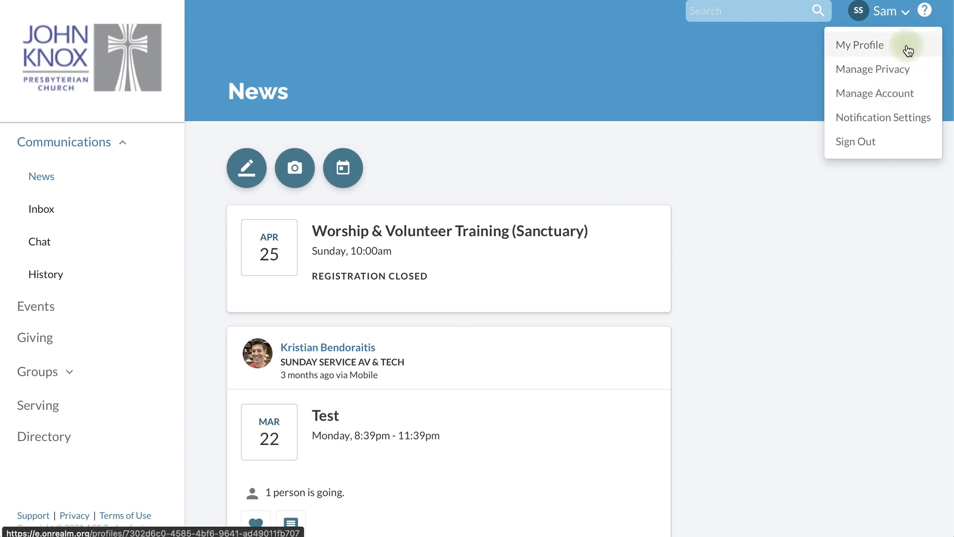
{"action": "left_click", "coordinate": [908, 50]}
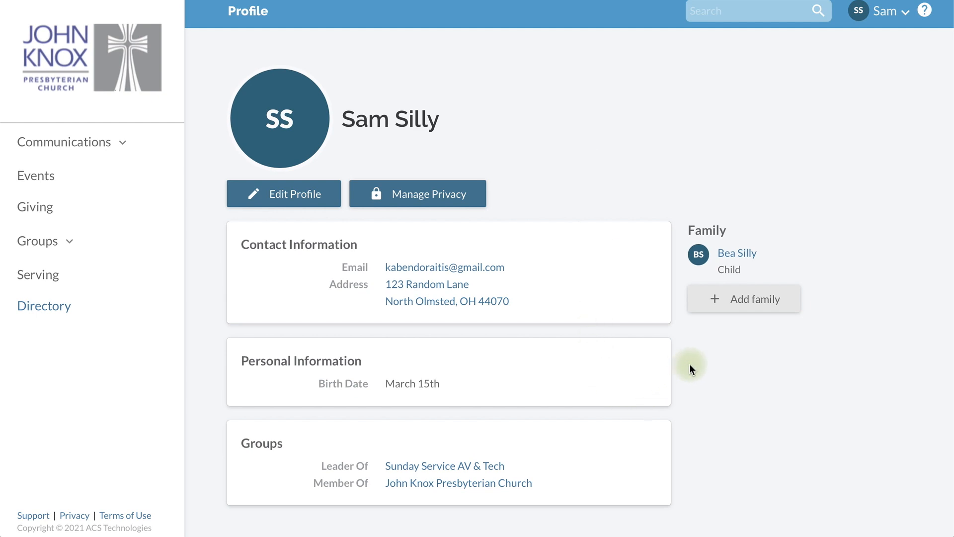
{"action": "mouse_move", "coordinate": [293, 129]}
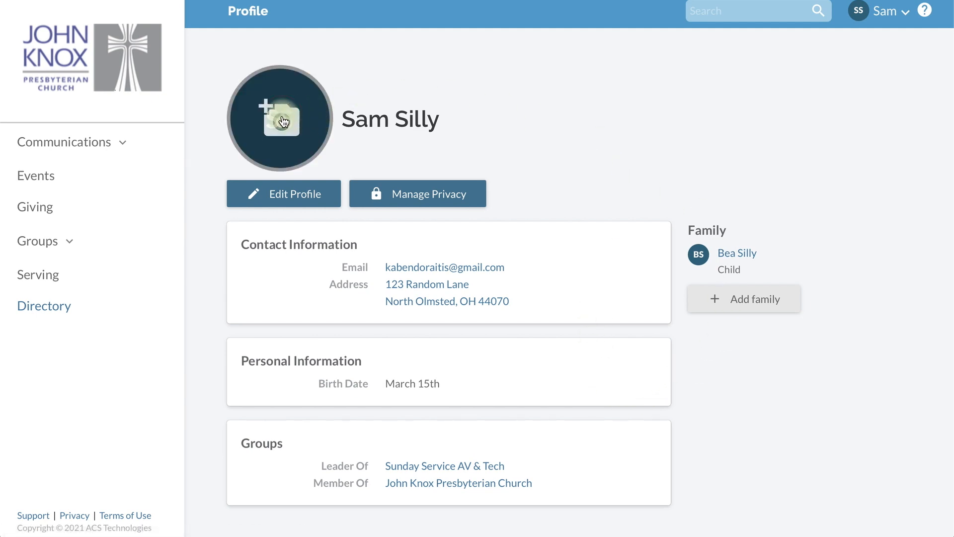
{"action": "left_click", "coordinate": [283, 122]}
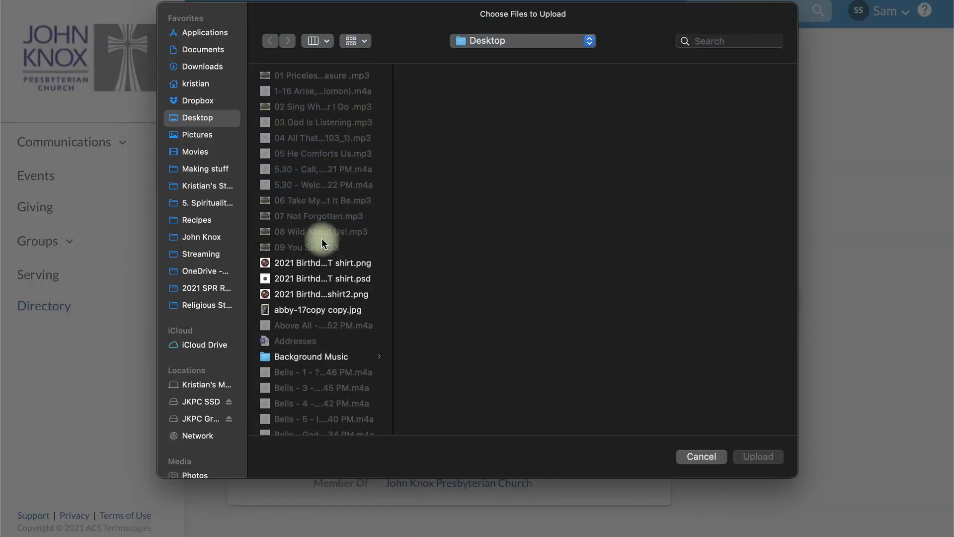
{"action": "left_click", "coordinate": [701, 456]}
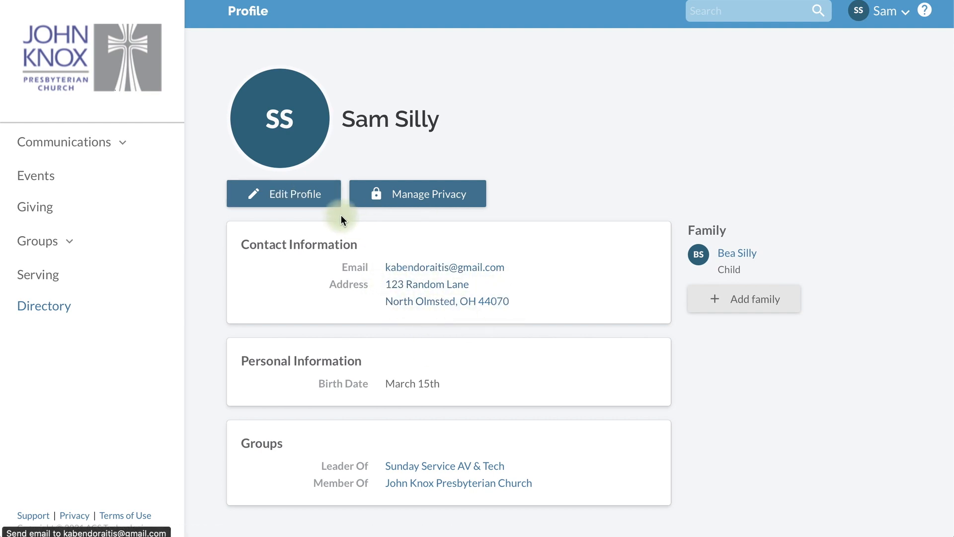
Step: Edit the profile, replace the street number in the home address, and save the contact information
{"action": "left_click", "coordinate": [307, 199]}
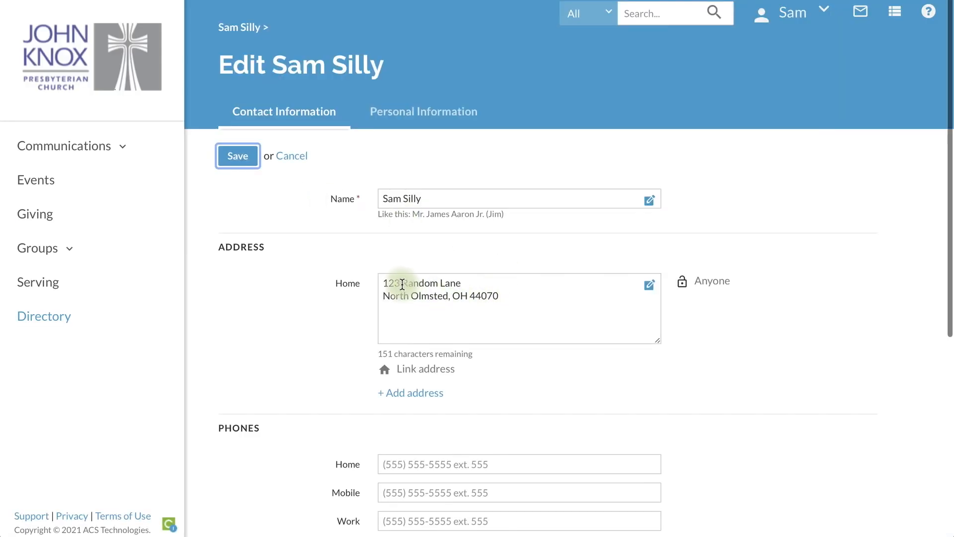
{"action": "left_click_drag", "start_coordinate": [403, 284], "coordinate": [377, 282]}
{"action": "key", "text": "BackSpace"}
{"action": "type", "text": "456"}
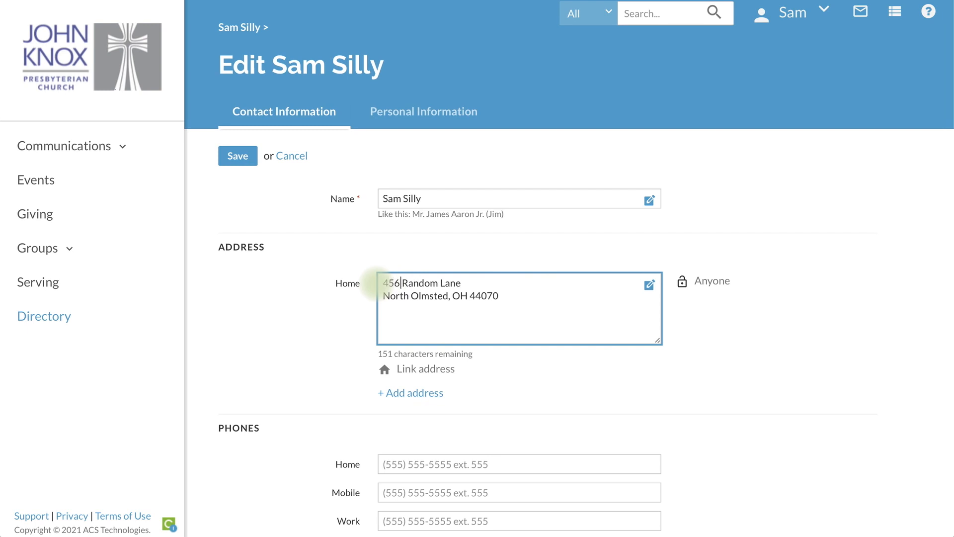
{"action": "scroll", "coordinate": [611, 359], "scroll_direction": "down", "scroll_amount": 7}
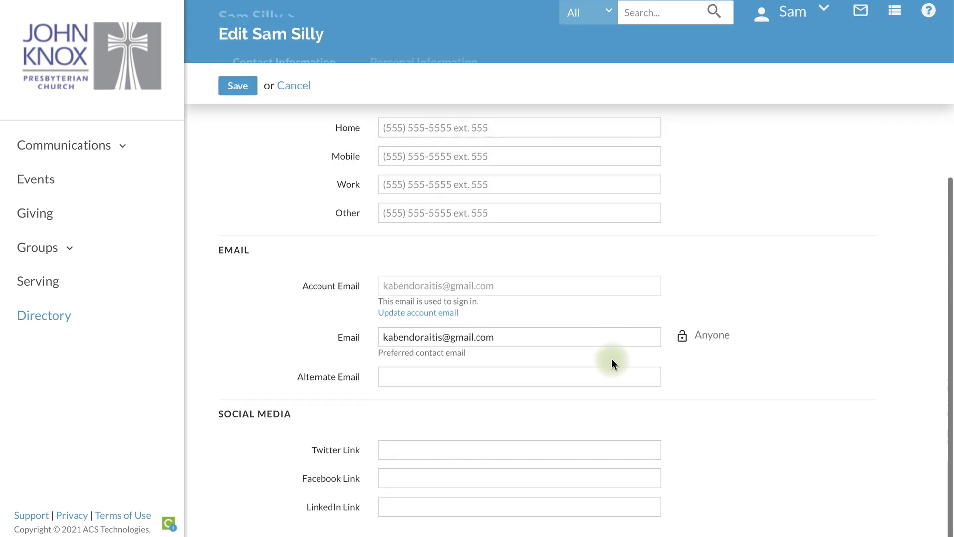
{"action": "scroll", "coordinate": [724, 443], "scroll_direction": "up", "scroll_amount": 7}
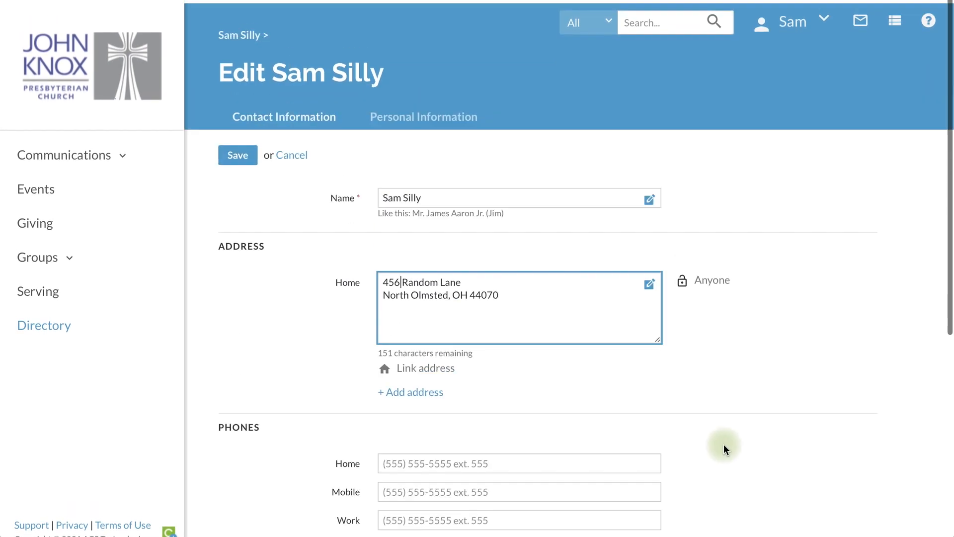
{"action": "left_click", "coordinate": [237, 158]}
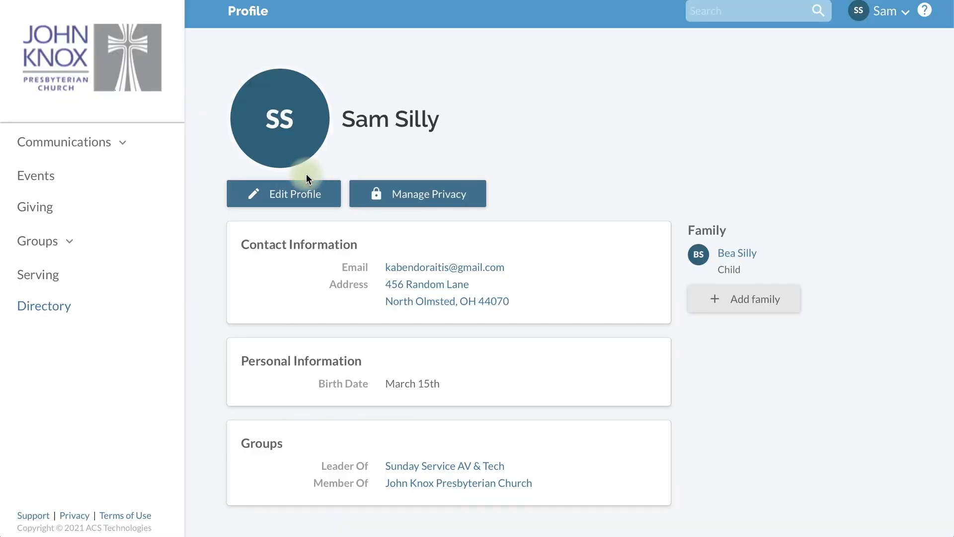
Step: Reopen the profile for editing, examine the personal information, address, phone, email and social media fields, and save
{"action": "left_click", "coordinate": [293, 192]}
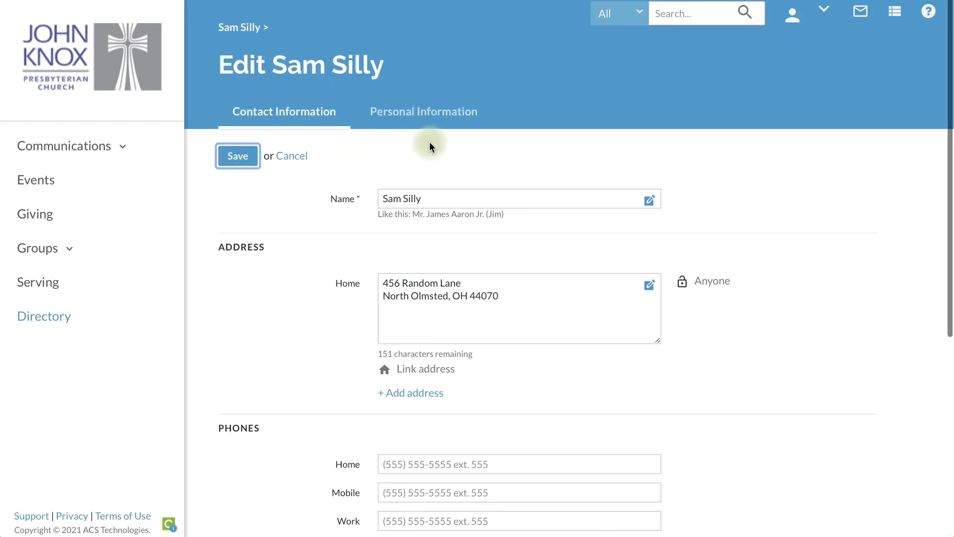
{"action": "left_click", "coordinate": [440, 113]}
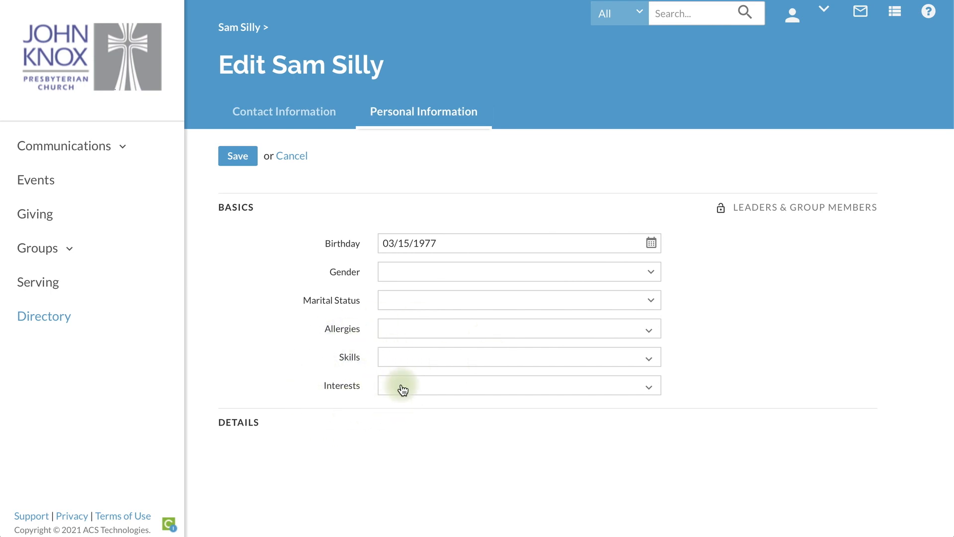
{"action": "left_click", "coordinate": [264, 111]}
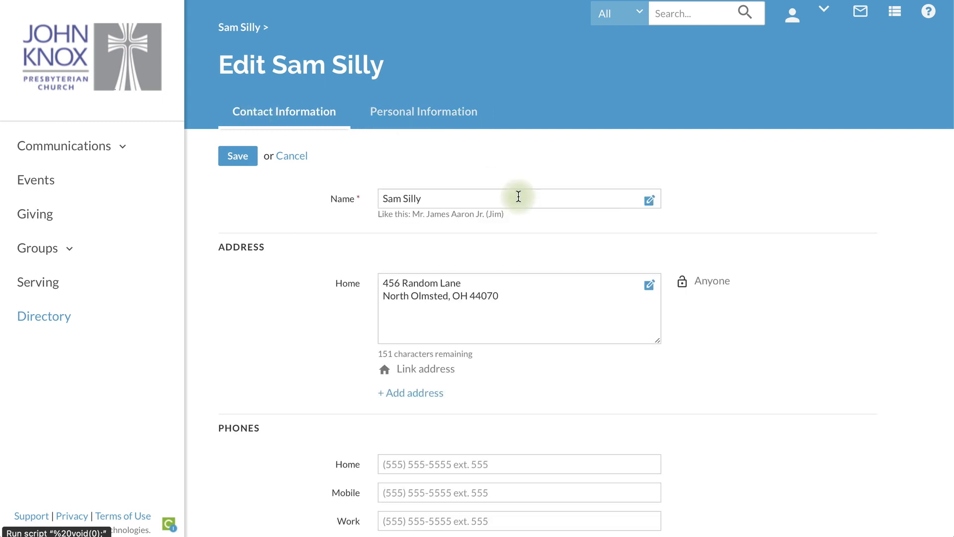
{"action": "scroll", "coordinate": [733, 323], "scroll_direction": "down", "scroll_amount": 3}
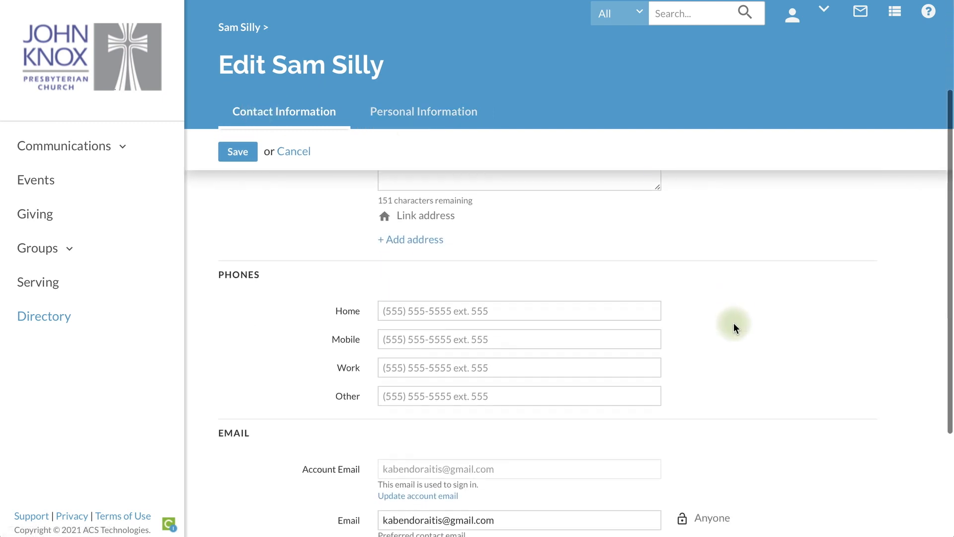
{"action": "scroll", "coordinate": [696, 403], "scroll_direction": "down", "scroll_amount": 3}
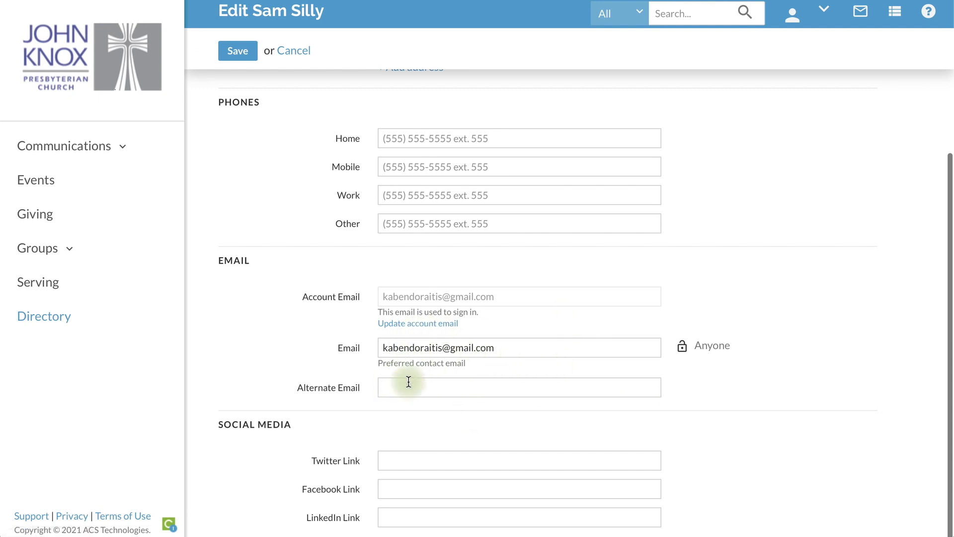
{"action": "scroll", "coordinate": [725, 398], "scroll_direction": "up", "scroll_amount": 4}
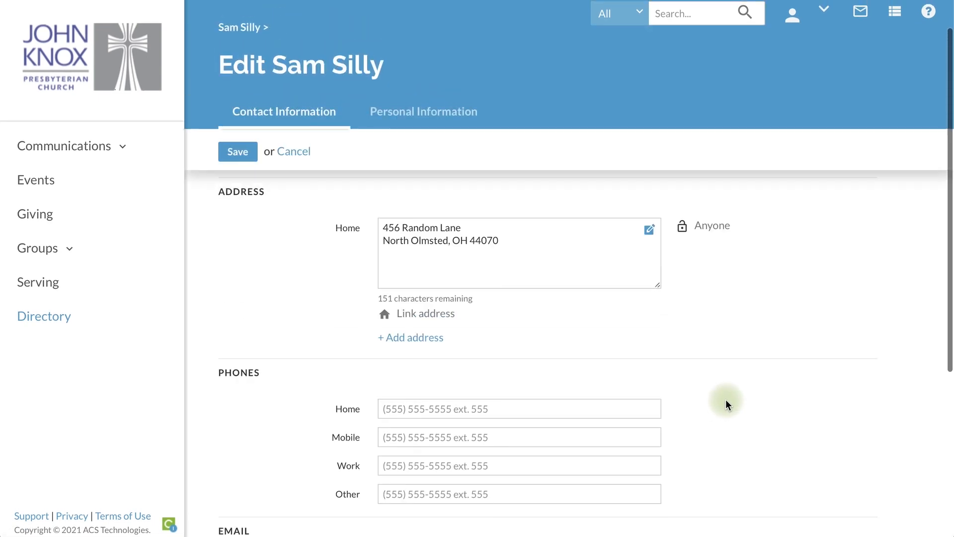
{"action": "scroll", "coordinate": [725, 399], "scroll_direction": "down", "scroll_amount": 1}
{"action": "scroll", "coordinate": [725, 399], "scroll_direction": "down", "scroll_amount": 3}
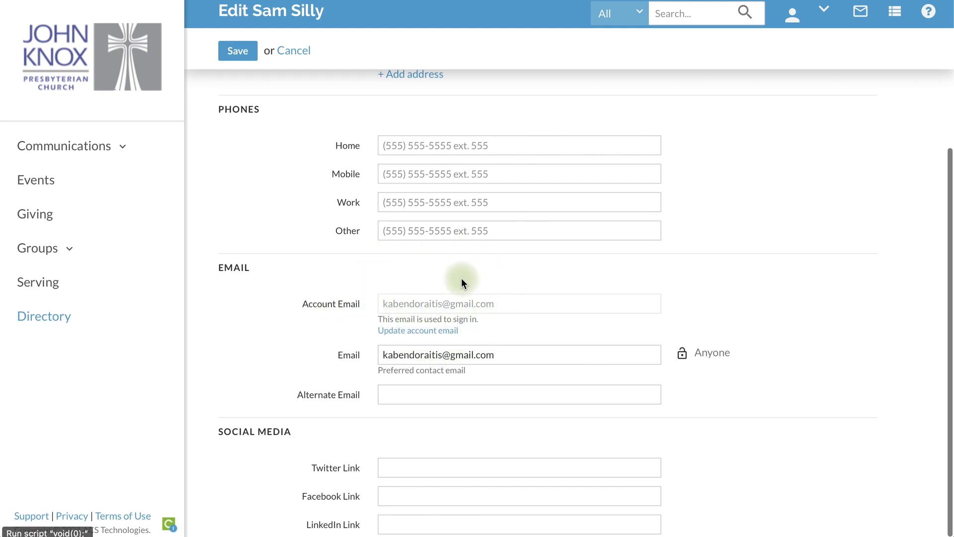
{"action": "scroll", "coordinate": [513, 300], "scroll_direction": "up", "scroll_amount": 5}
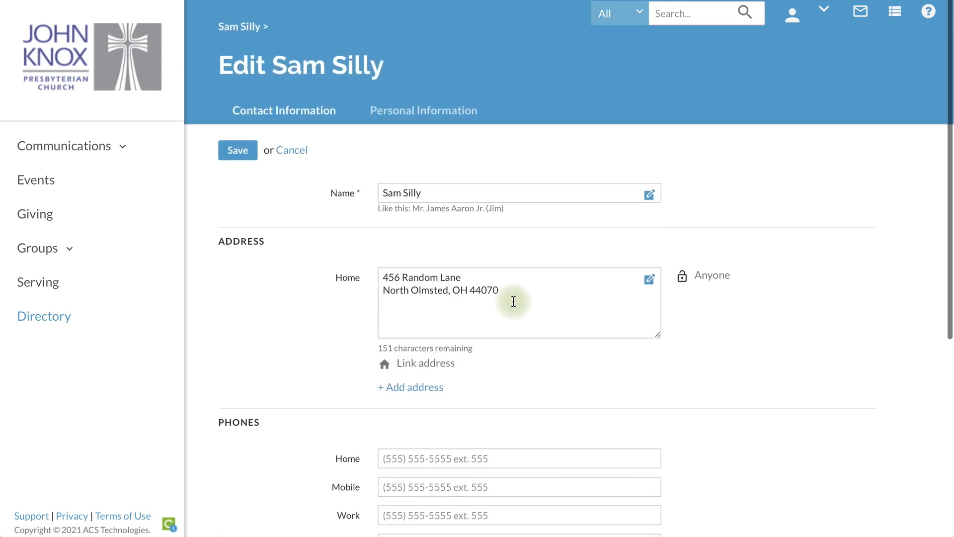
{"action": "left_click", "coordinate": [251, 160]}
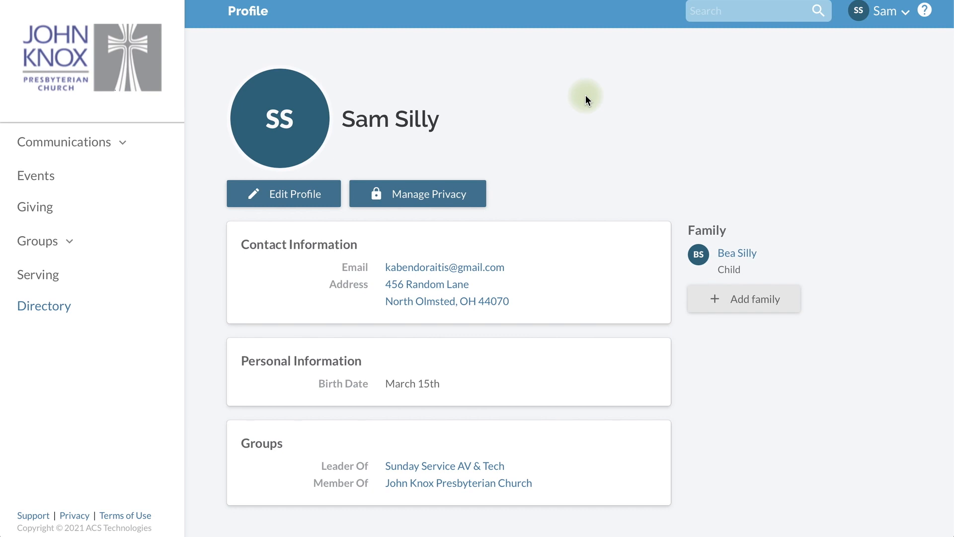
Step: Open the account privacy settings and set the member's own information visibility to Custom Privacy
{"action": "left_click", "coordinate": [436, 199]}
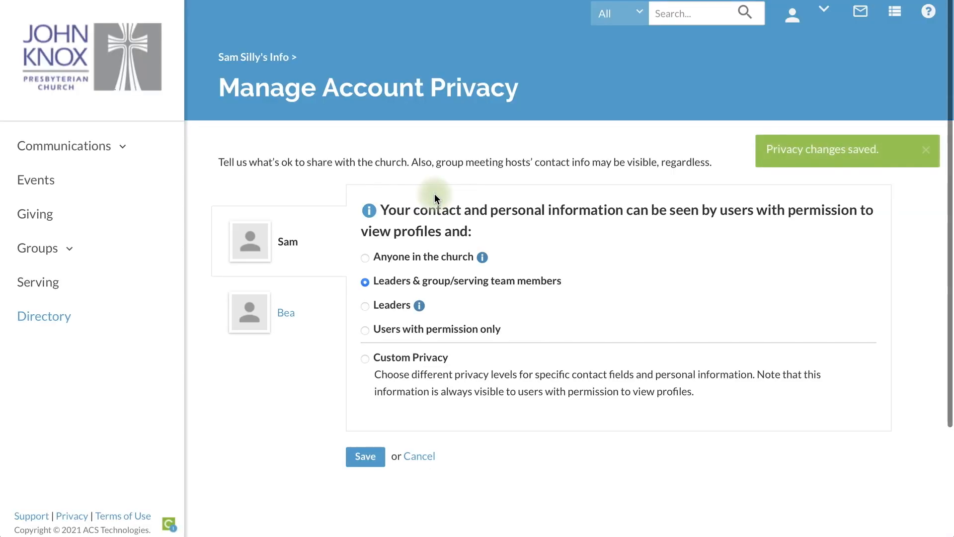
{"action": "left_click", "coordinate": [825, 13]}
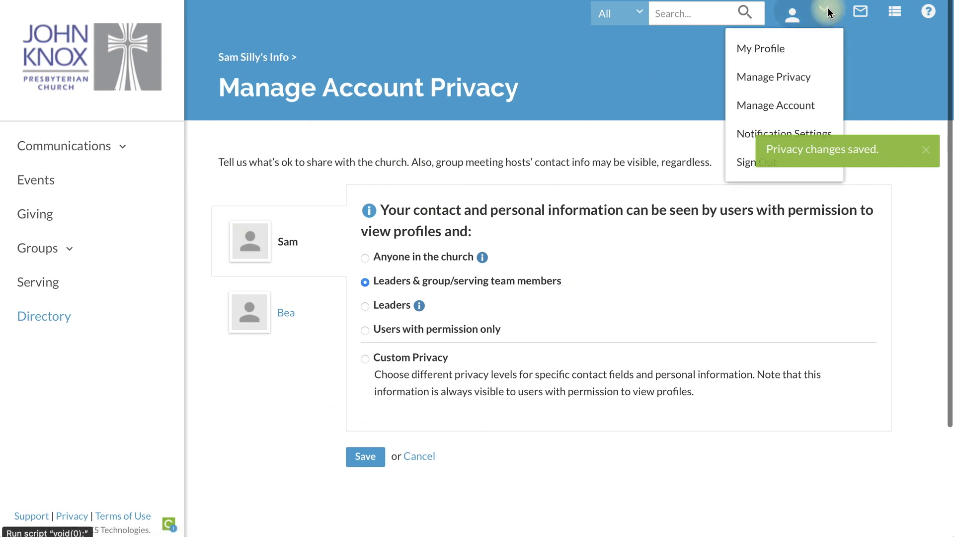
{"action": "left_click", "coordinate": [815, 79]}
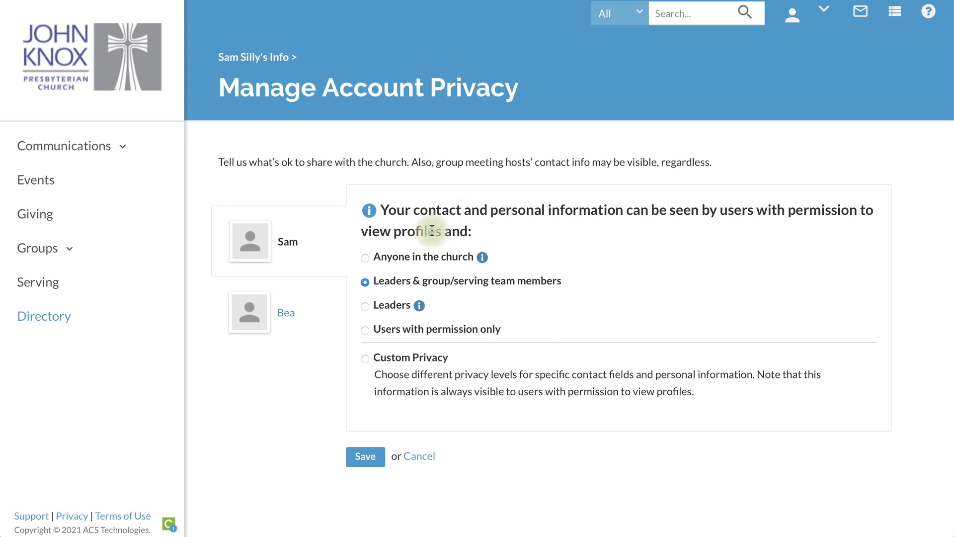
{"action": "left_click", "coordinate": [376, 259]}
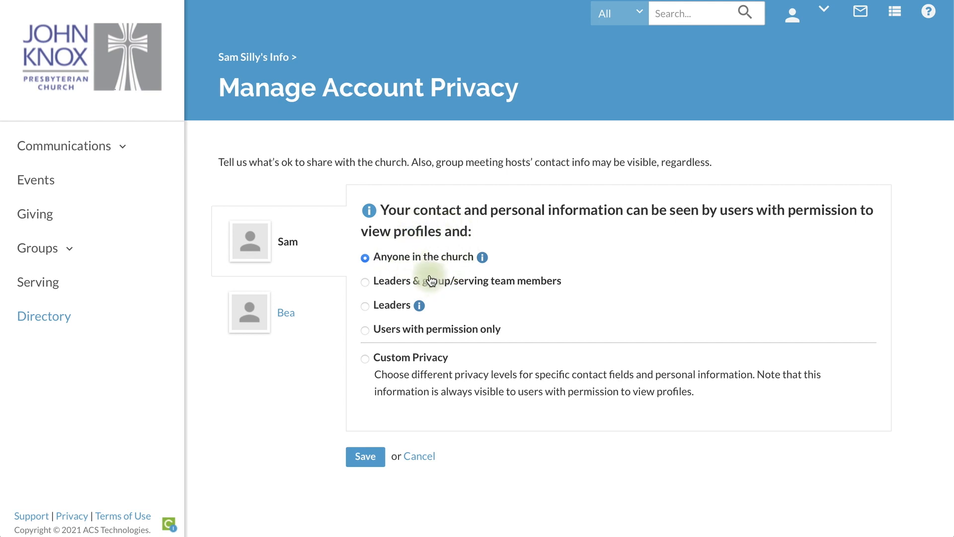
{"action": "scroll", "coordinate": [604, 274], "scroll_direction": "down", "scroll_amount": 1}
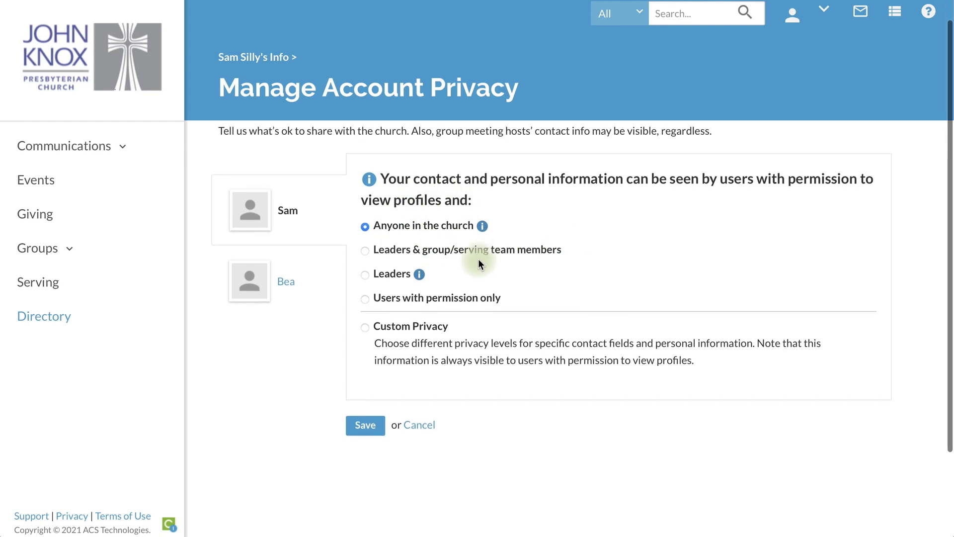
{"action": "scroll", "coordinate": [564, 258], "scroll_direction": "down", "scroll_amount": 1}
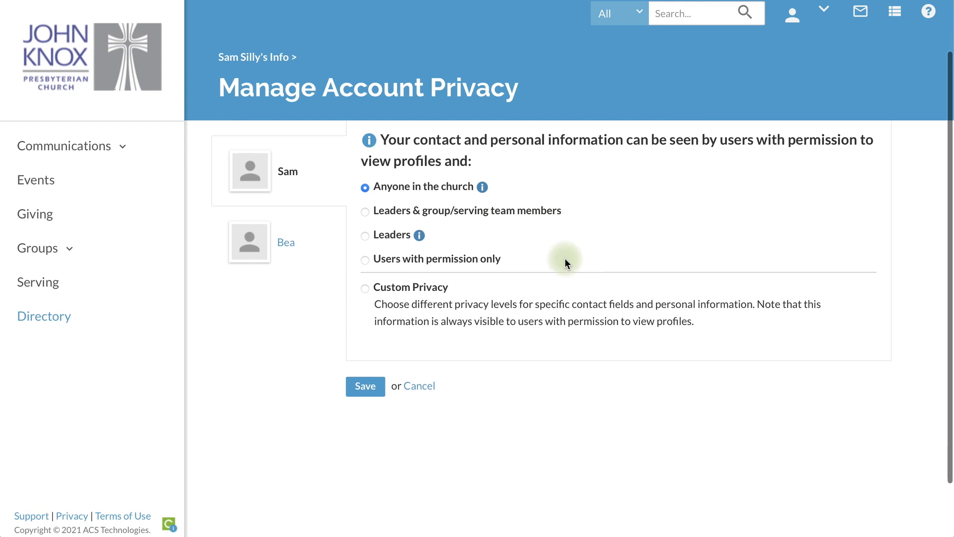
{"action": "left_click", "coordinate": [379, 285]}
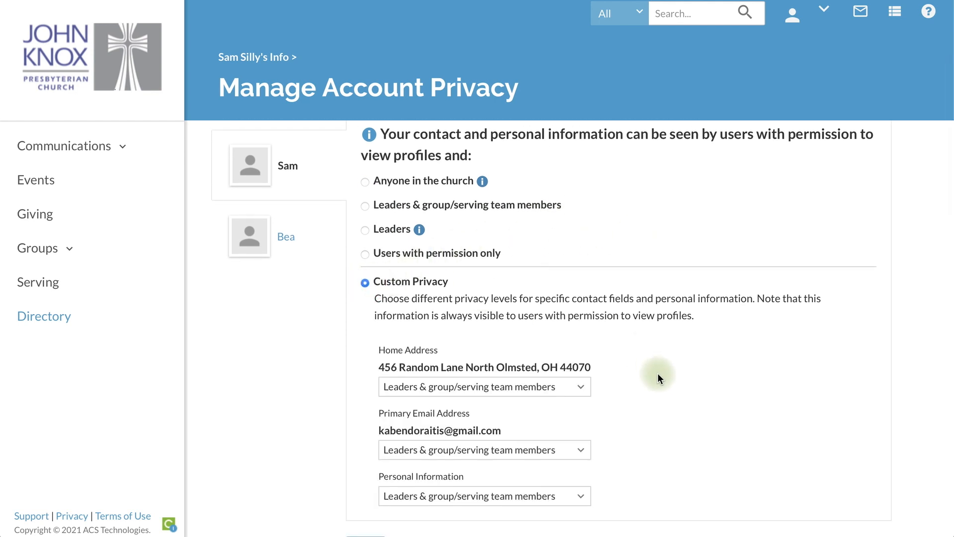
Step: Make the primary email address and home address visible to Anyone in the church and save the privacy settings
{"action": "scroll", "coordinate": [657, 373], "scroll_direction": "down", "scroll_amount": 2}
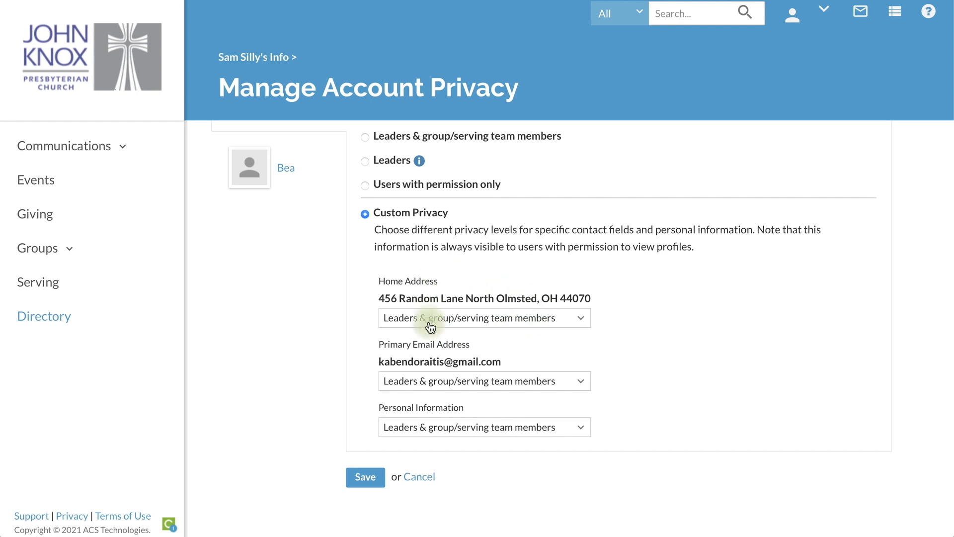
{"action": "left_click", "coordinate": [583, 385]}
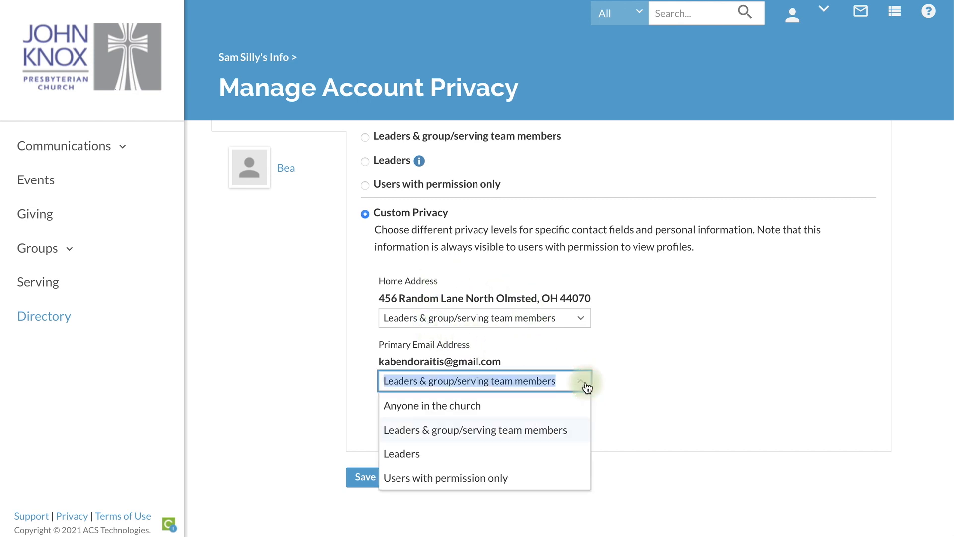
{"action": "left_click", "coordinate": [529, 405]}
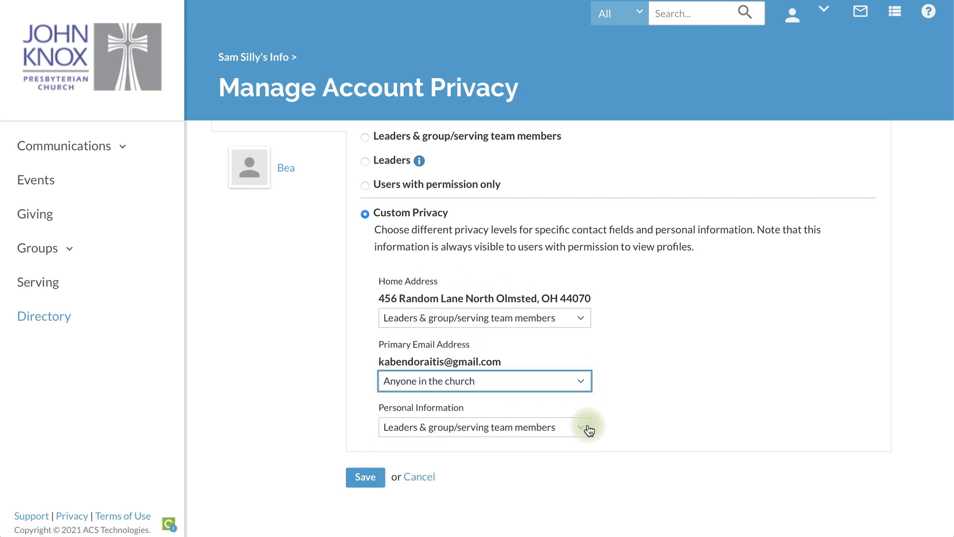
{"action": "left_click", "coordinate": [626, 384]}
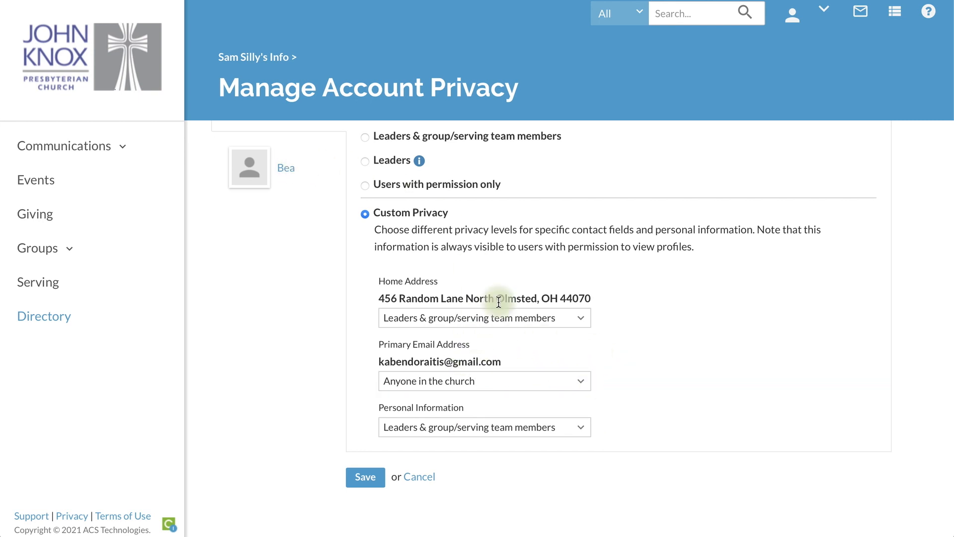
{"action": "left_click", "coordinate": [575, 317]}
{"action": "left_click", "coordinate": [516, 348]}
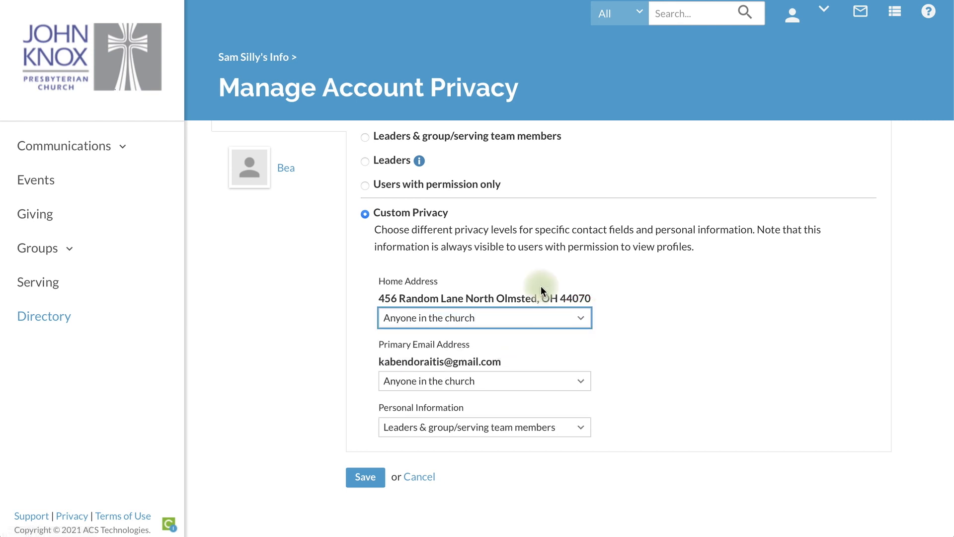
{"action": "left_click", "coordinate": [361, 478]}
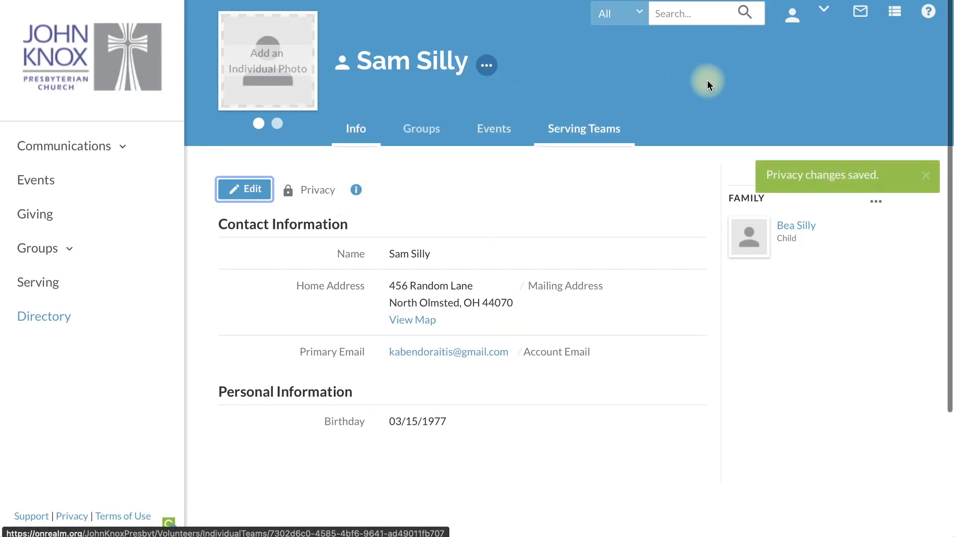
Step: Return to the account privacy settings and examine the child's directory opt-in and visibility options
{"action": "left_click", "coordinate": [824, 10]}
{"action": "left_click", "coordinate": [779, 76]}
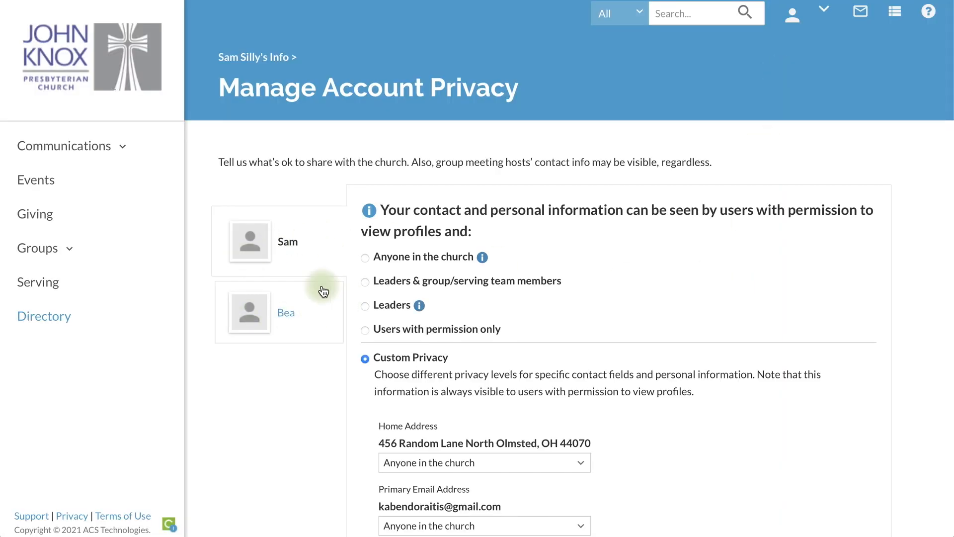
{"action": "left_click", "coordinate": [289, 316]}
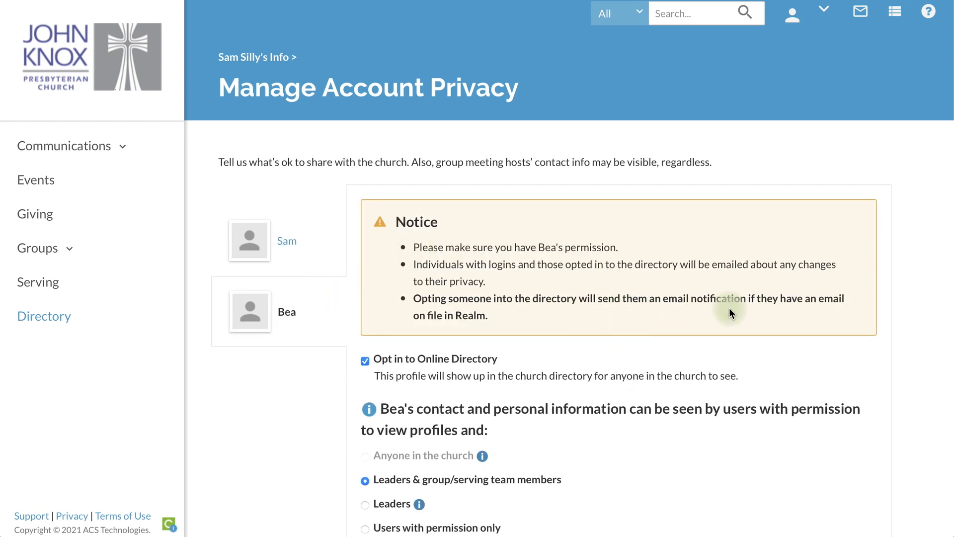
{"action": "scroll", "coordinate": [741, 317], "scroll_direction": "down", "scroll_amount": 2}
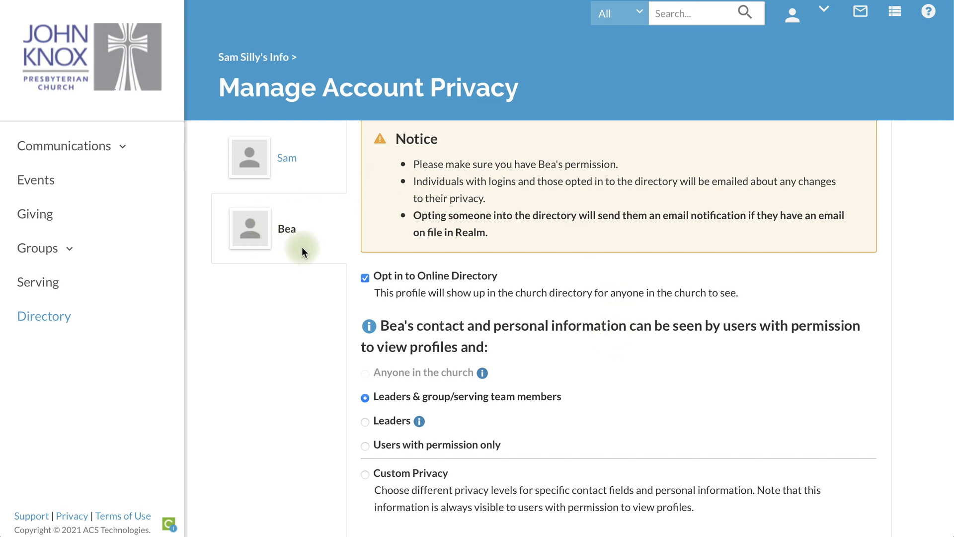
Step: Opt the child out of the Online Directory, restore the opt-in, and leave the account privacy settings
{"action": "left_click", "coordinate": [365, 276]}
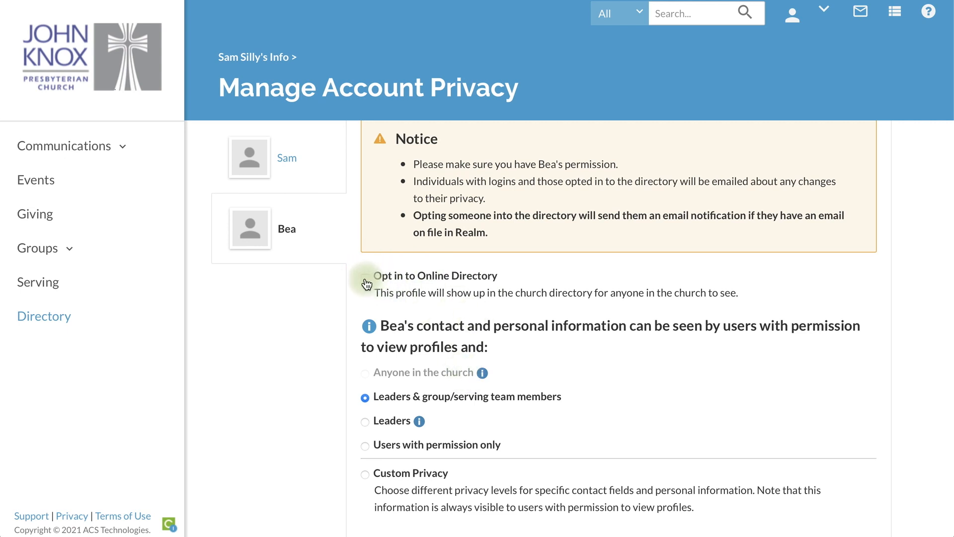
{"action": "left_click", "coordinate": [365, 278]}
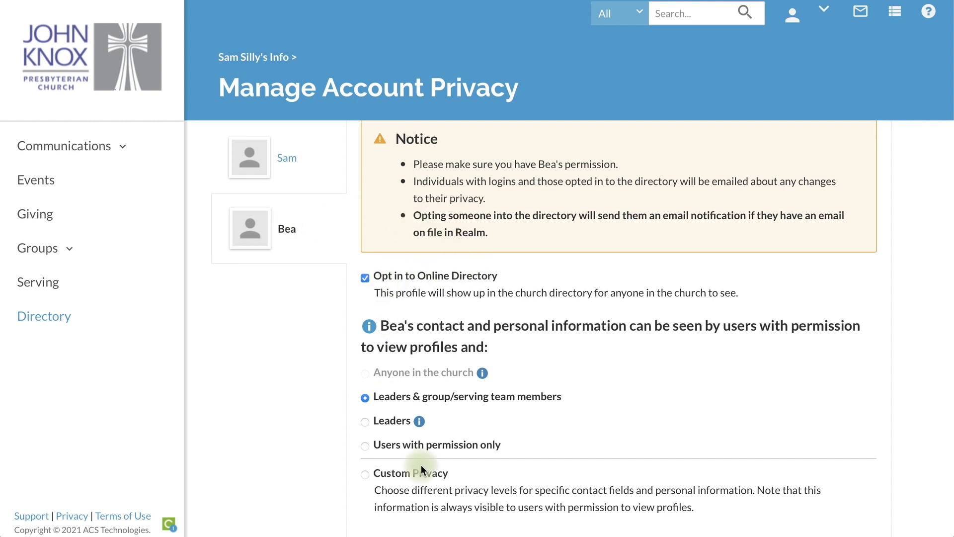
{"action": "scroll", "coordinate": [421, 464], "scroll_direction": "down", "scroll_amount": 2}
{"action": "left_click", "coordinate": [366, 506]}
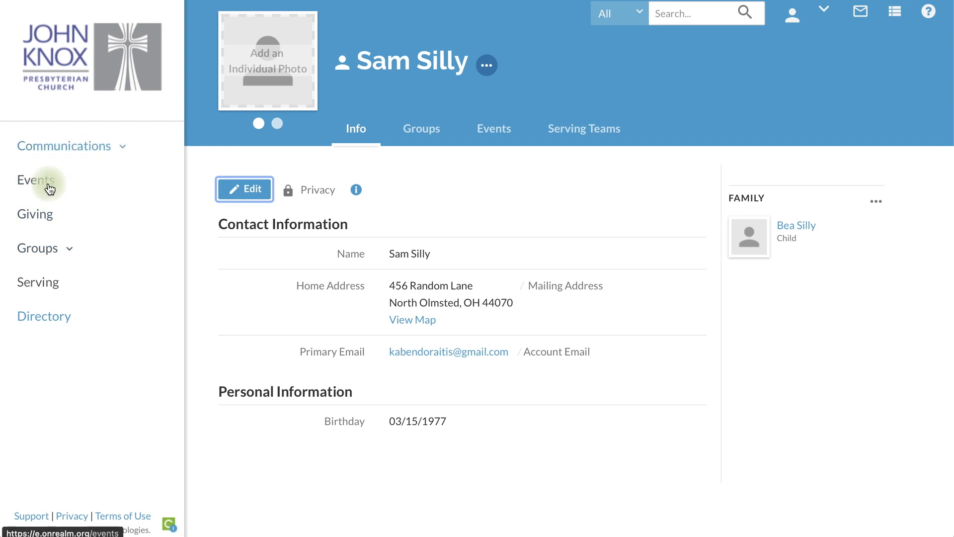
Step: Open the News feed under Communications and examine its posts, then view the Inbox
{"action": "left_click", "coordinate": [124, 152]}
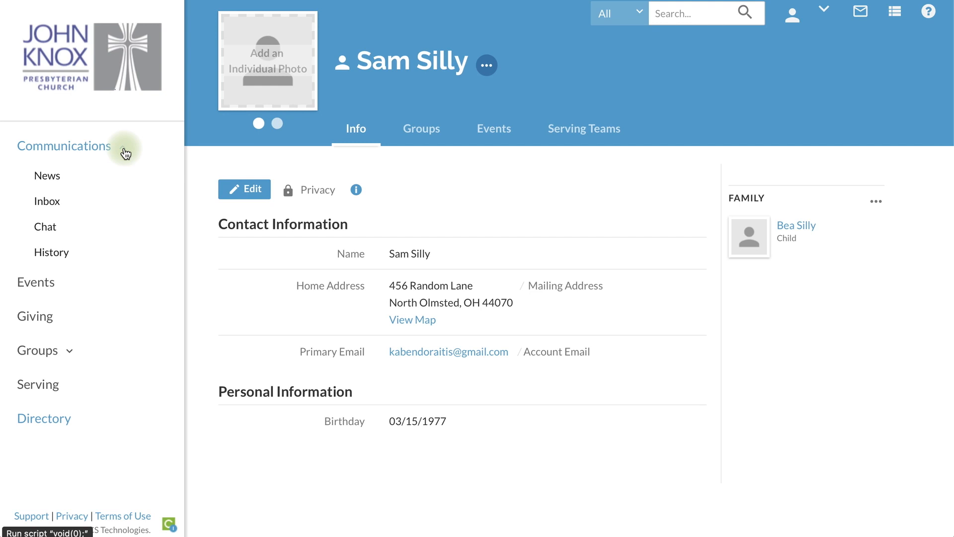
{"action": "left_click", "coordinate": [52, 183]}
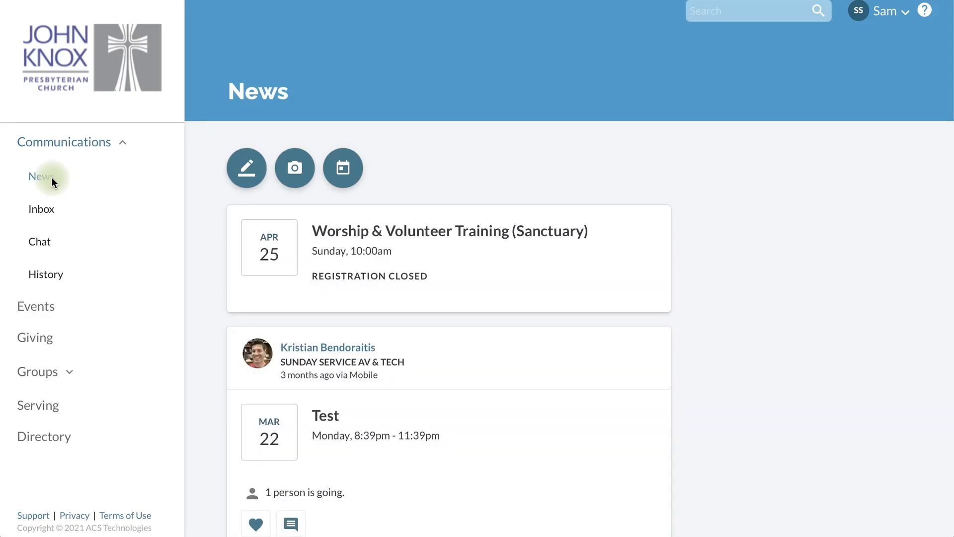
{"action": "scroll", "coordinate": [727, 341], "scroll_direction": "down", "scroll_amount": 3}
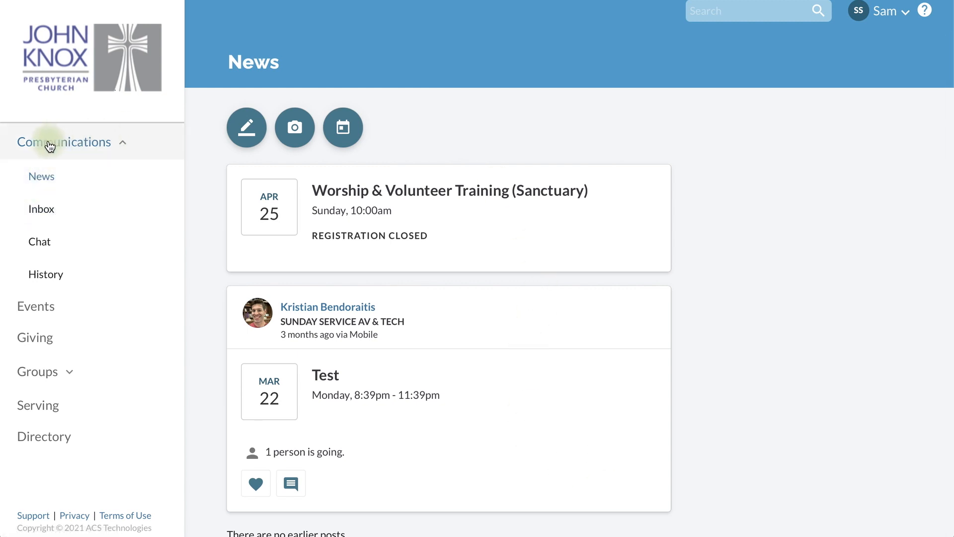
{"action": "left_click", "coordinate": [37, 208]}
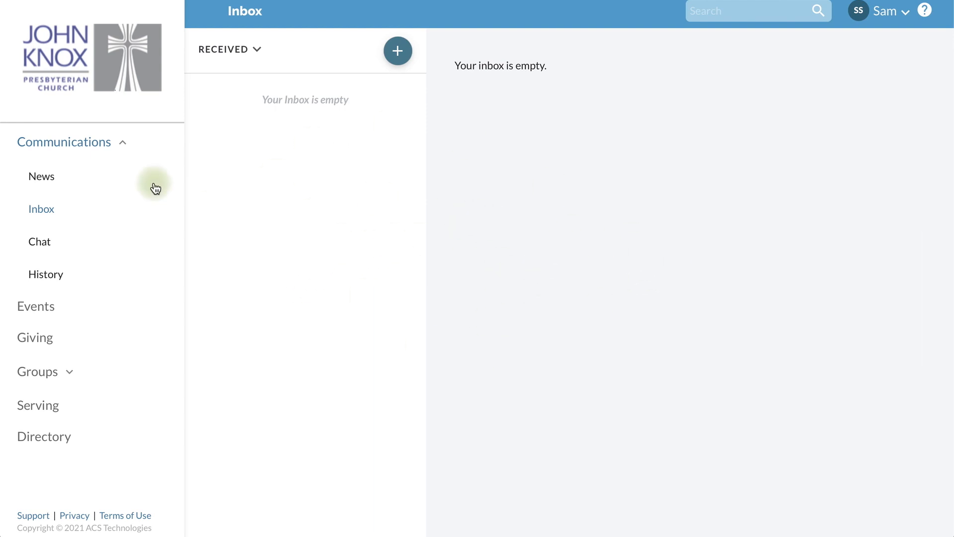
Step: Open Chat, examine the recipient and message fields for starting a new chat, and close it without sending
{"action": "left_click", "coordinate": [43, 244]}
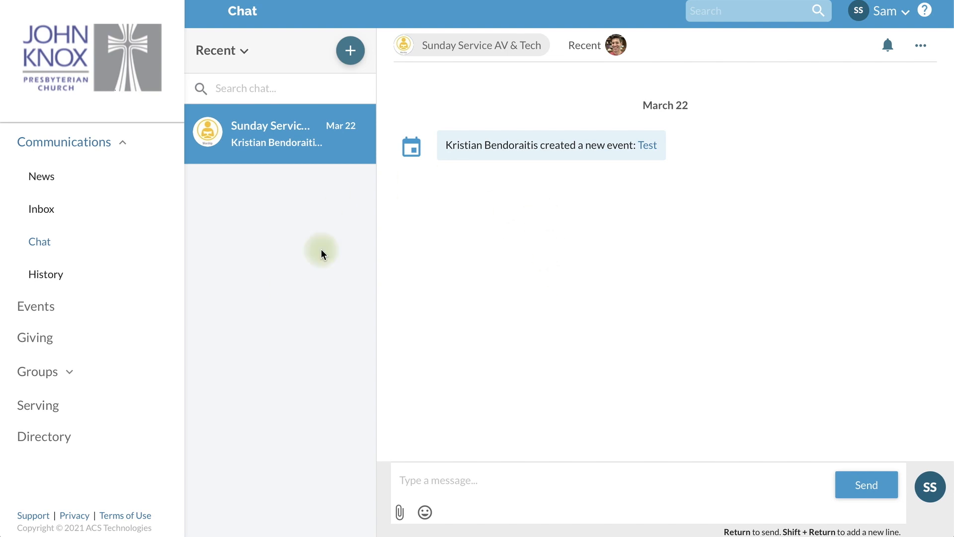
{"action": "left_click", "coordinate": [351, 49]}
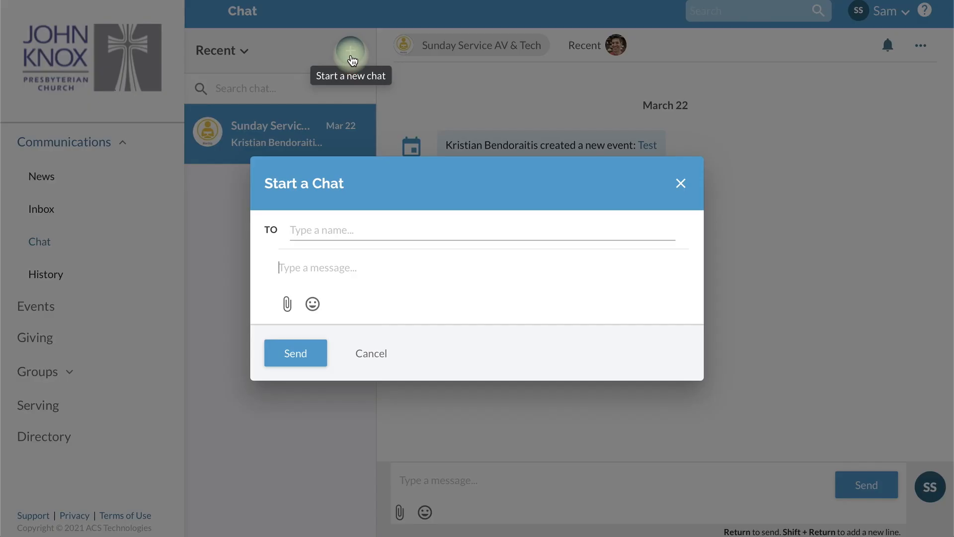
{"action": "left_click", "coordinate": [370, 223]}
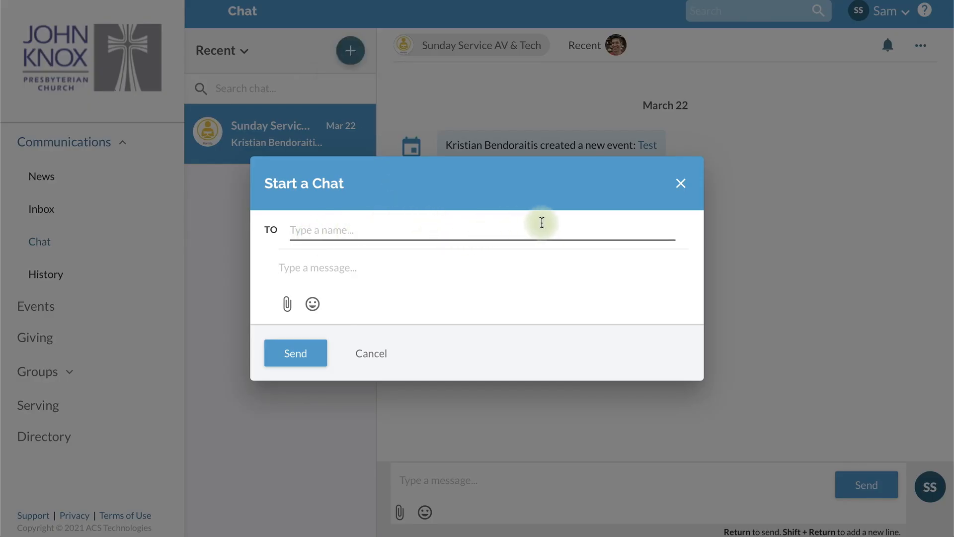
{"action": "left_click", "coordinate": [617, 268]}
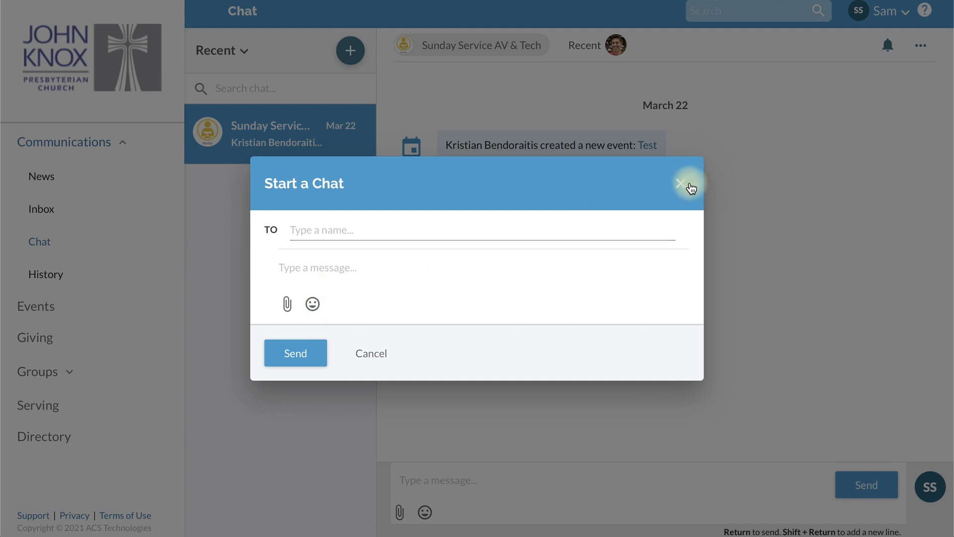
{"action": "left_click", "coordinate": [681, 183]}
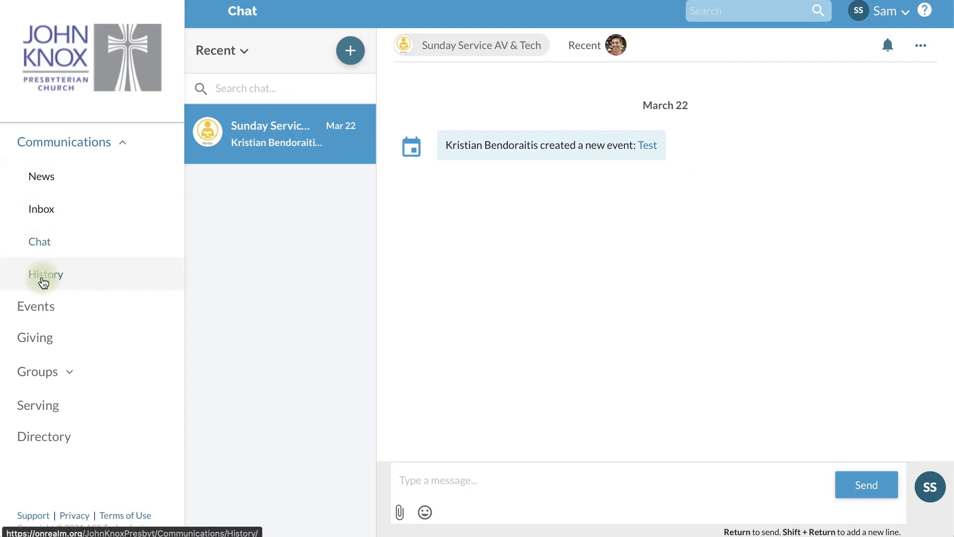
Step: Open the Communication History page and examine the record of communications
{"action": "left_click", "coordinate": [44, 282]}
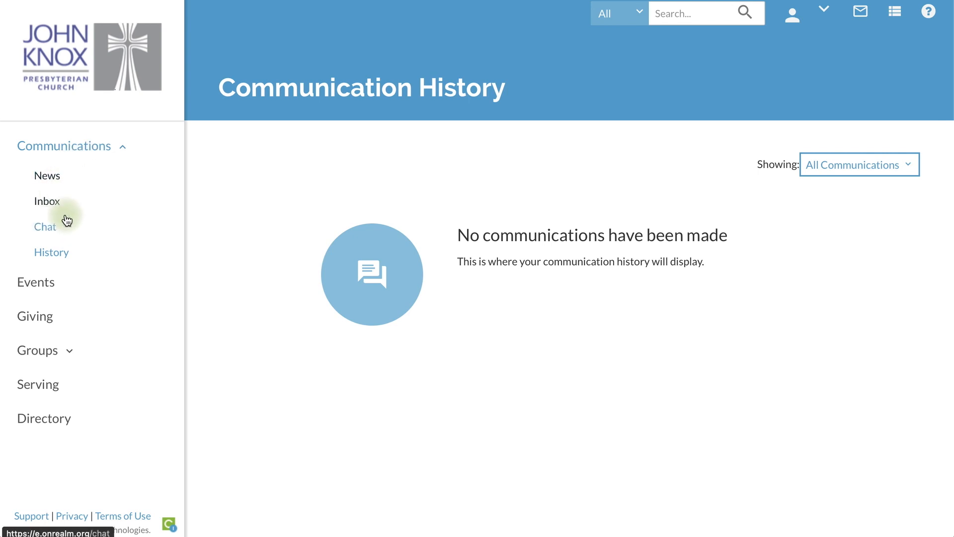
{"action": "left_click", "coordinate": [55, 175]}
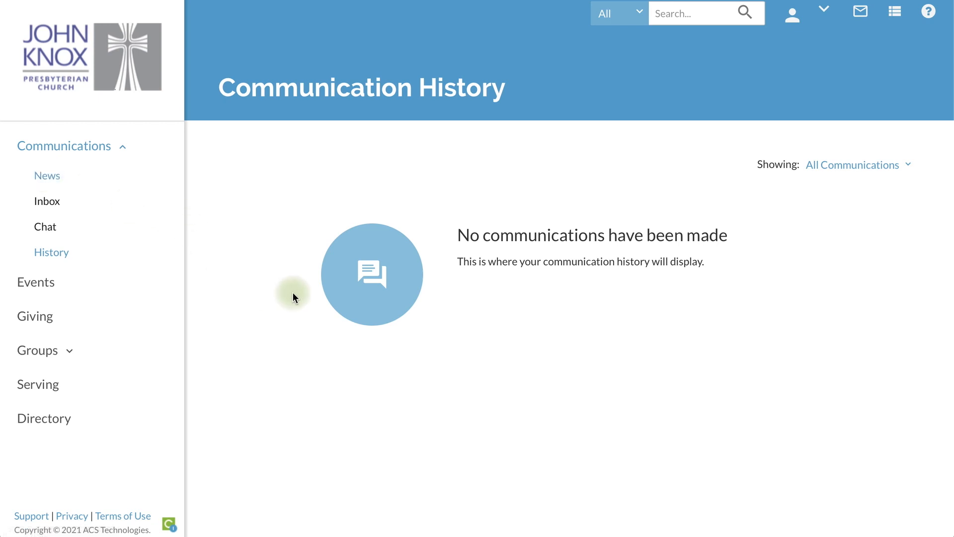
{"action": "left_click", "coordinate": [46, 175]}
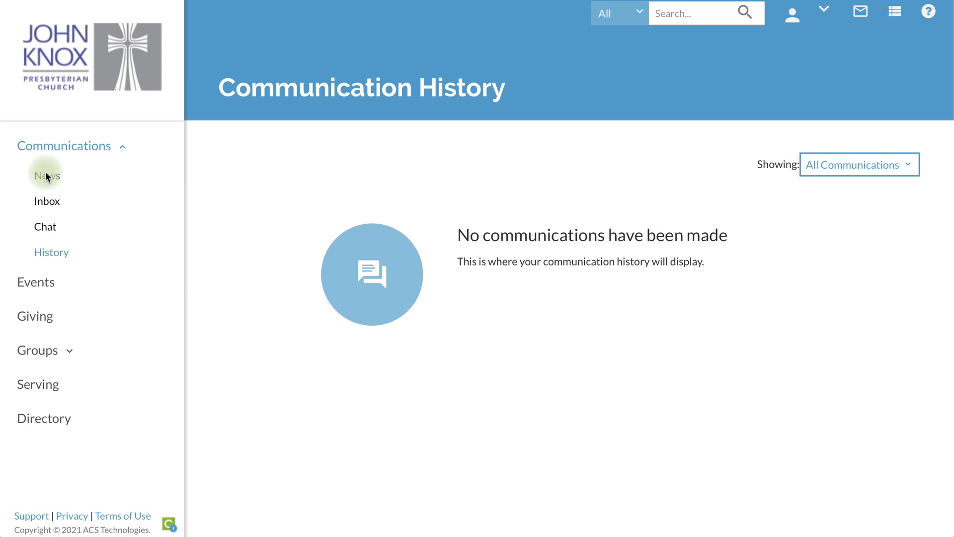
Step: Open Events and examine the upcoming entries in My Events, then the All Events list and its filters
{"action": "left_click", "coordinate": [35, 282]}
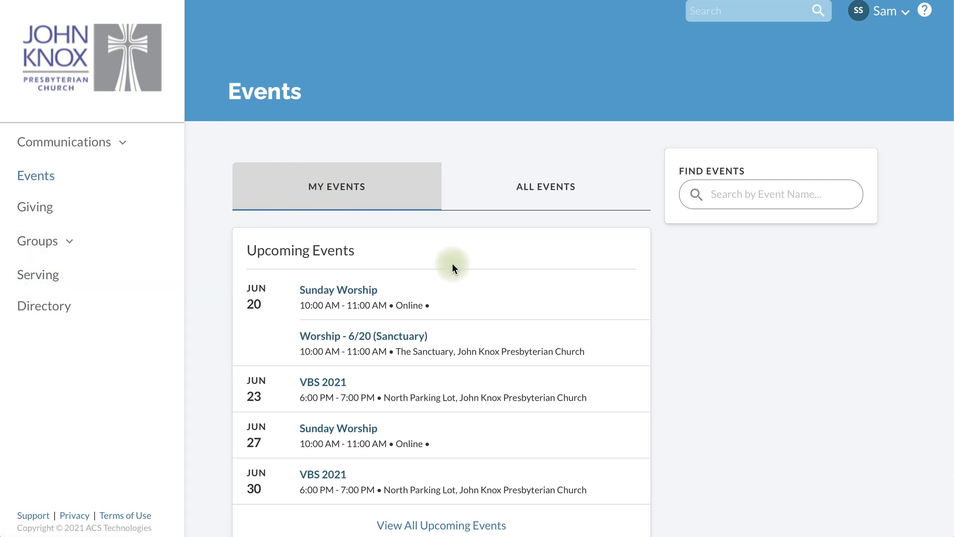
{"action": "scroll", "coordinate": [464, 283], "scroll_direction": "down", "scroll_amount": 1}
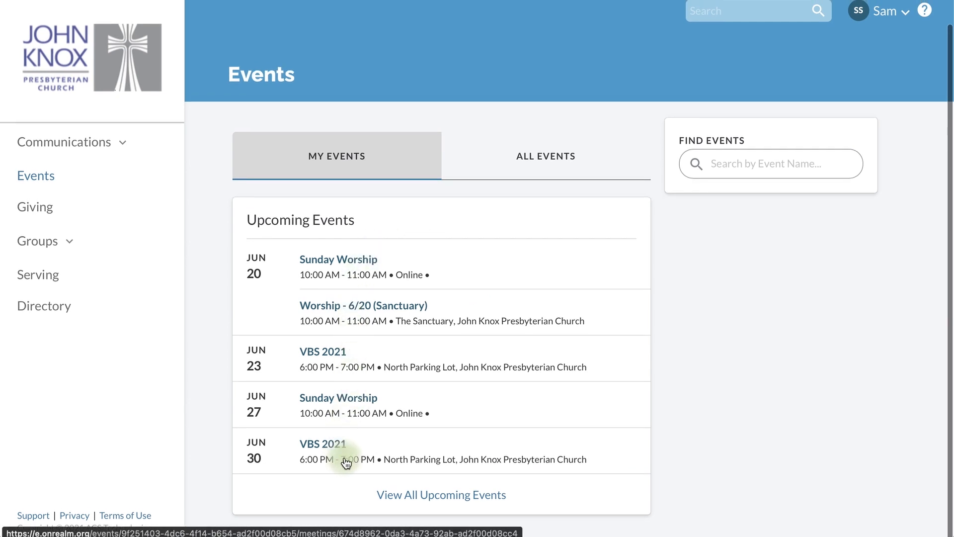
{"action": "left_click", "coordinate": [549, 159]}
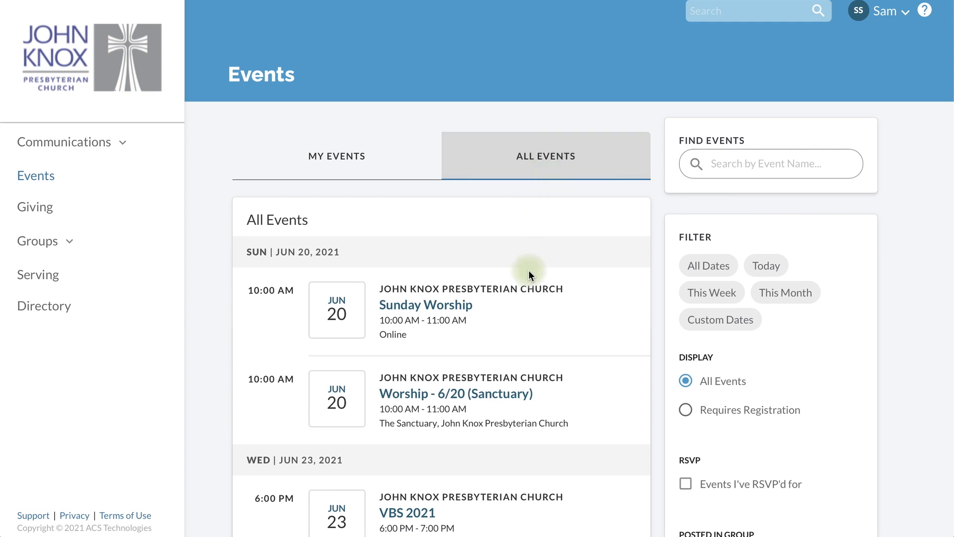
{"action": "scroll", "coordinate": [529, 272], "scroll_direction": "down", "scroll_amount": 5}
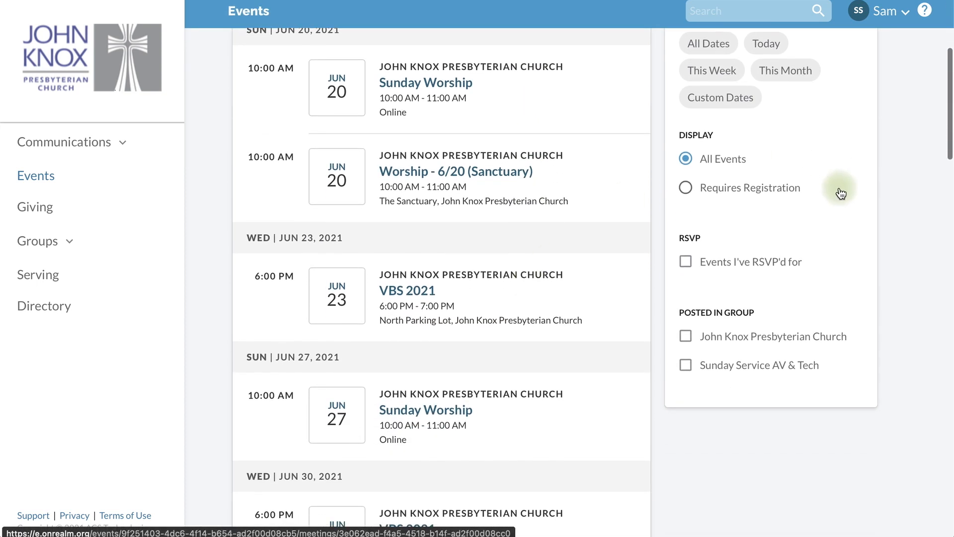
{"action": "scroll", "coordinate": [473, 202], "scroll_direction": "down", "scroll_amount": 5}
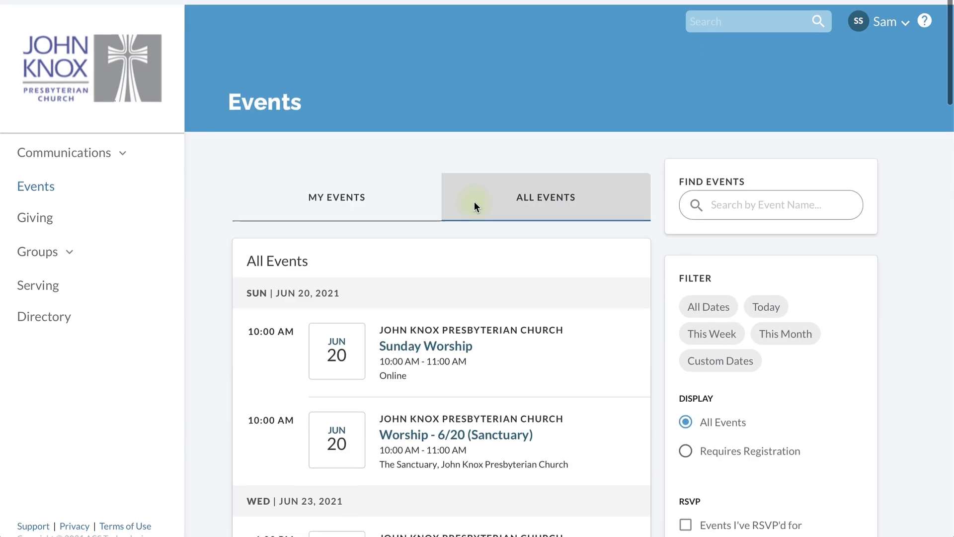
Step: Open the June 20 Sunday Worship event, examine its details and reaction options, and return to the events overview
{"action": "left_click", "coordinate": [412, 339]}
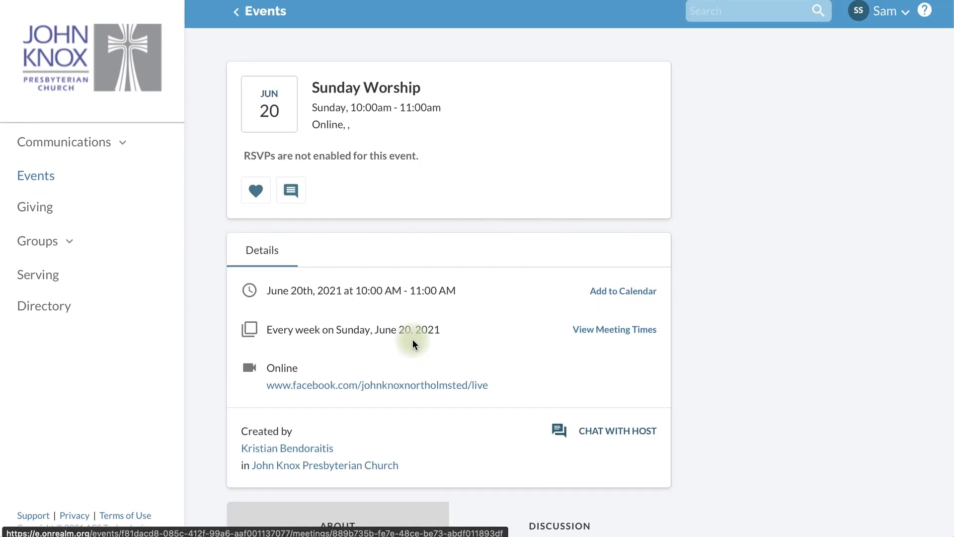
{"action": "scroll", "coordinate": [460, 368], "scroll_direction": "down", "scroll_amount": 2}
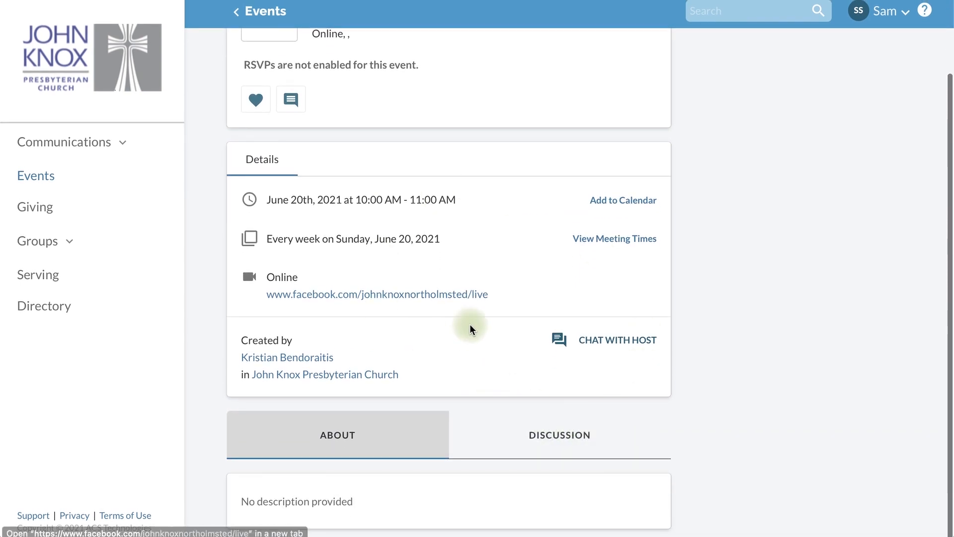
{"action": "scroll", "coordinate": [470, 324], "scroll_direction": "up", "scroll_amount": 2}
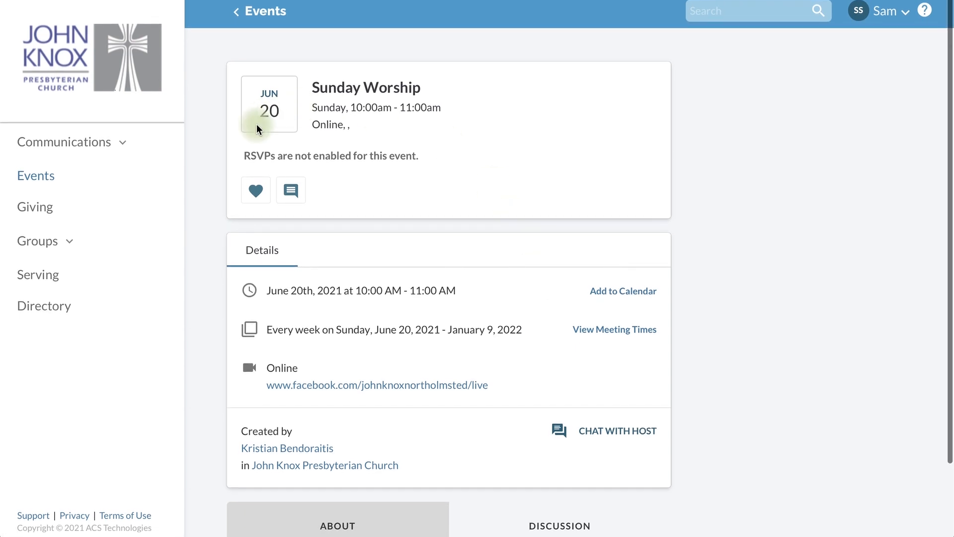
{"action": "left_click", "coordinate": [255, 197]}
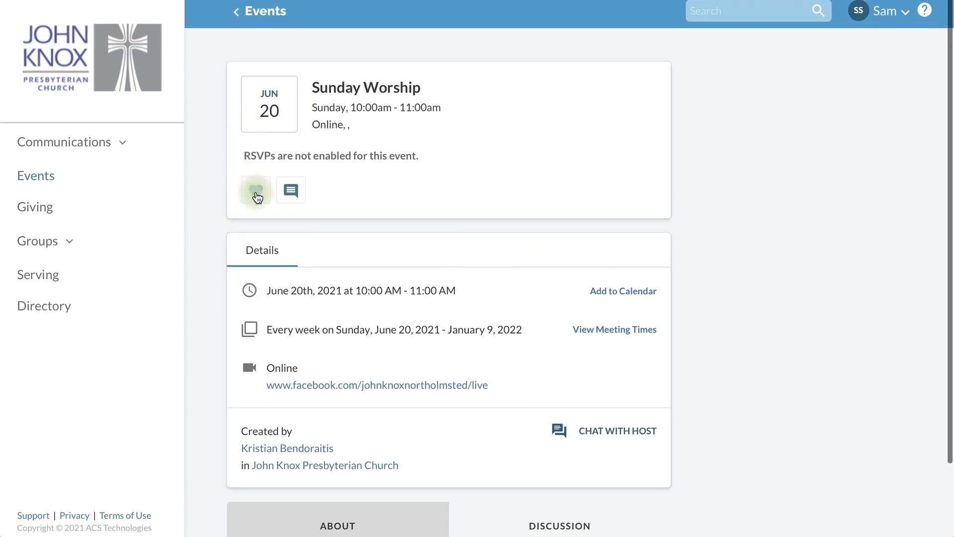
{"action": "left_click", "coordinate": [48, 179]}
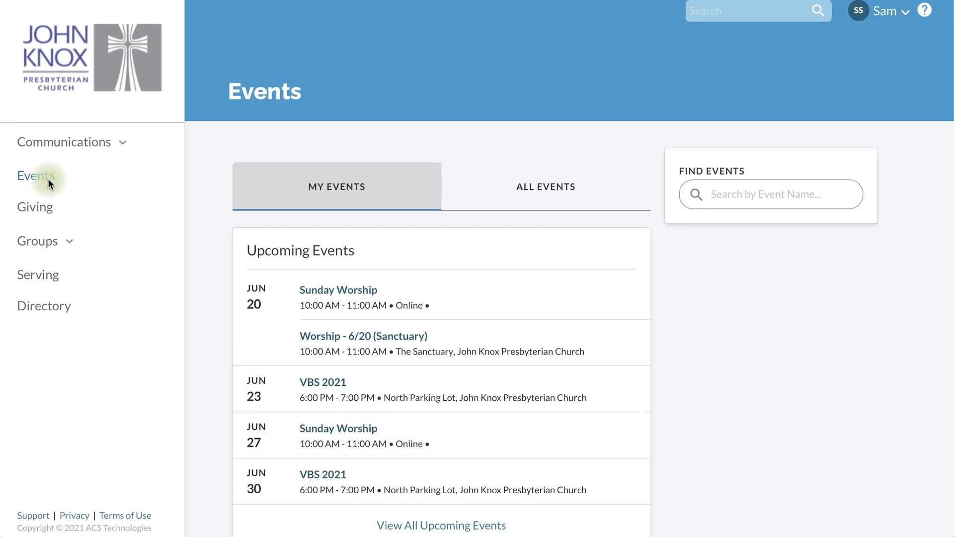
Step: Start a gift to the Unified Operating Fund, examine the Give Multiple Times frequency options, and cancel the gift
{"action": "left_click", "coordinate": [33, 208]}
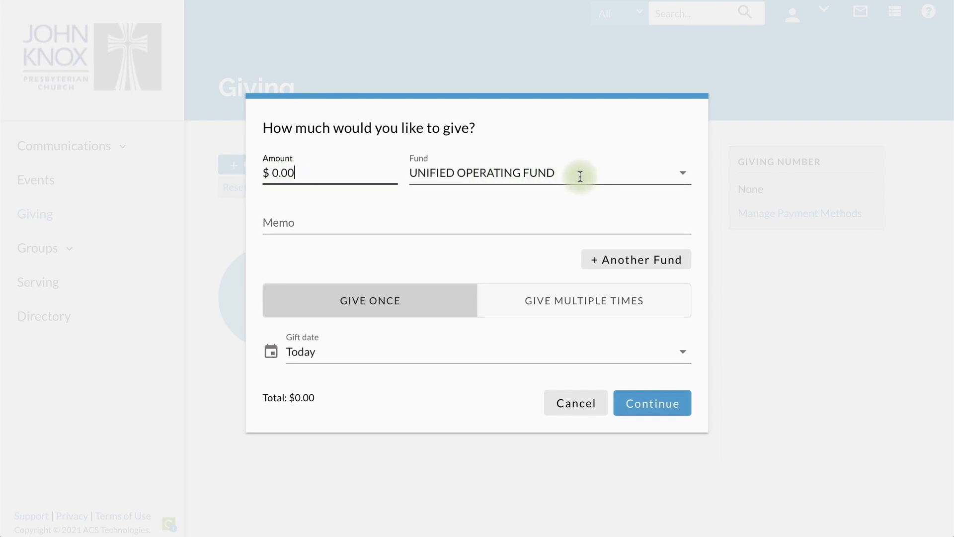
{"action": "left_click", "coordinate": [681, 172]}
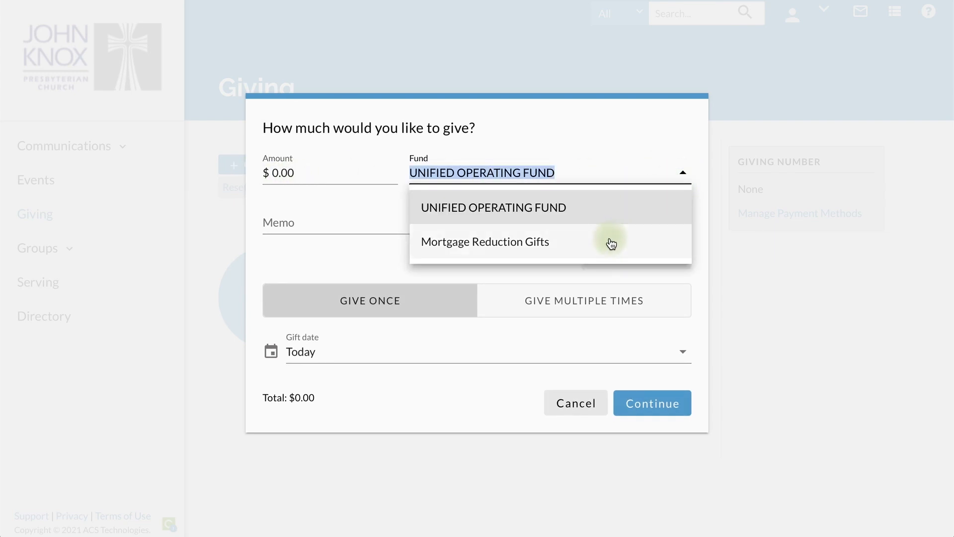
{"action": "left_click", "coordinate": [607, 213]}
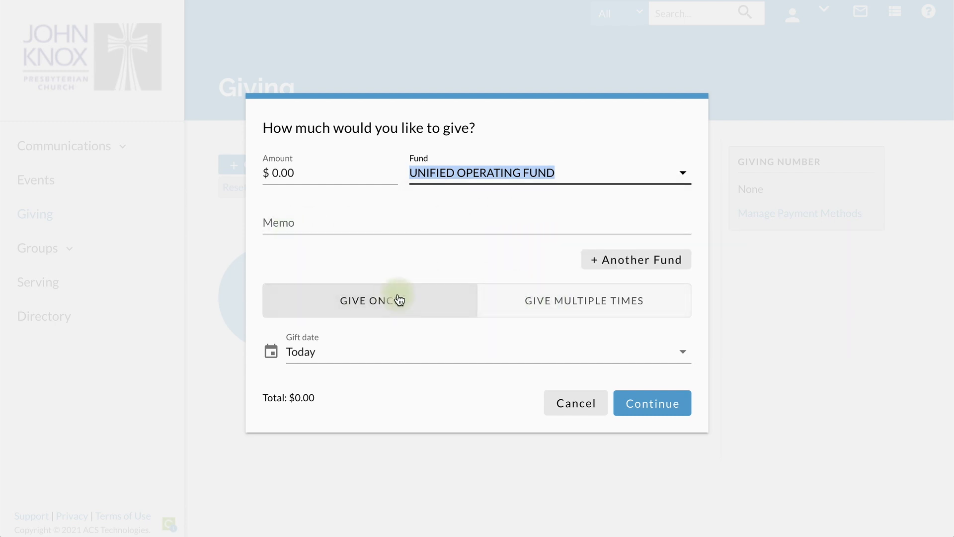
{"action": "left_click", "coordinate": [537, 300]}
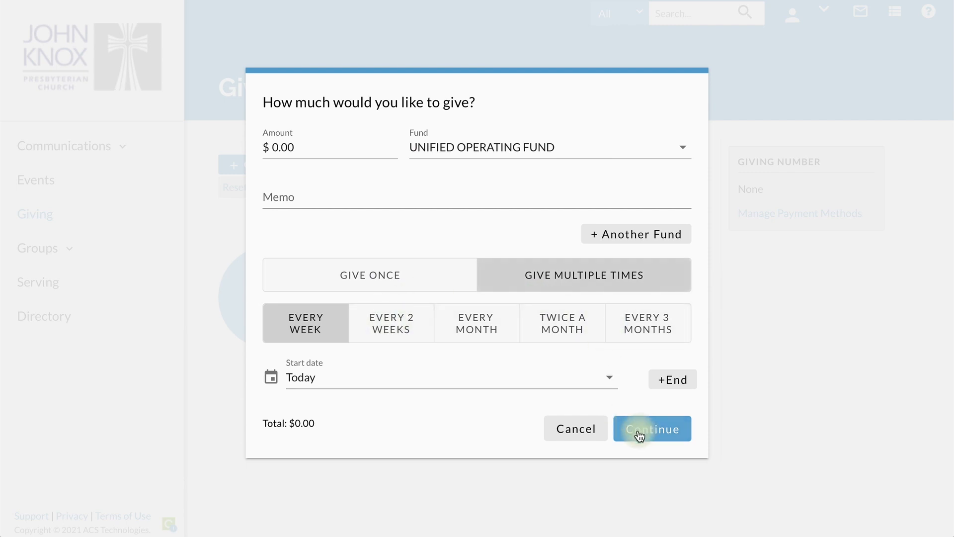
{"action": "left_click", "coordinate": [573, 430]}
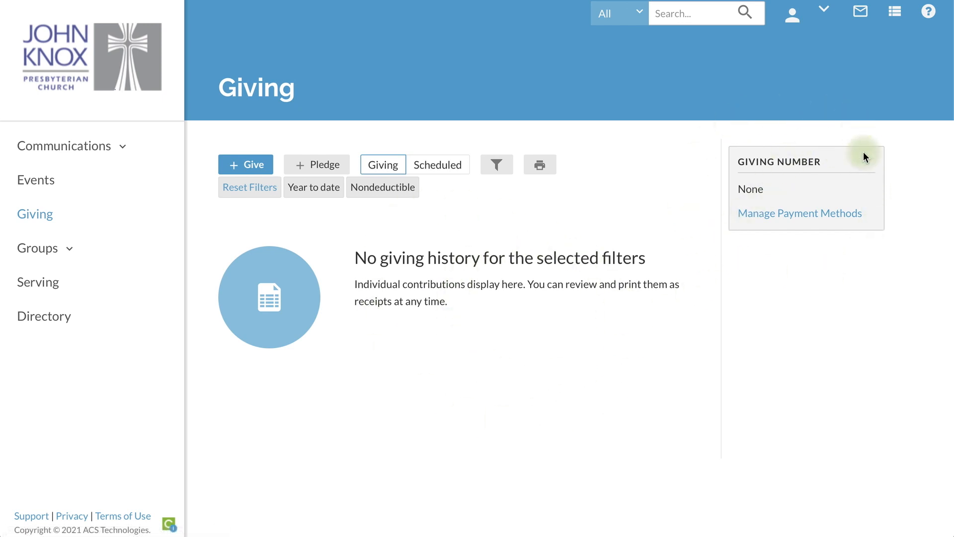
Step: Open the payment methods management page, examine the account options, and bring back the Community navigation
{"action": "left_click", "coordinate": [801, 215]}
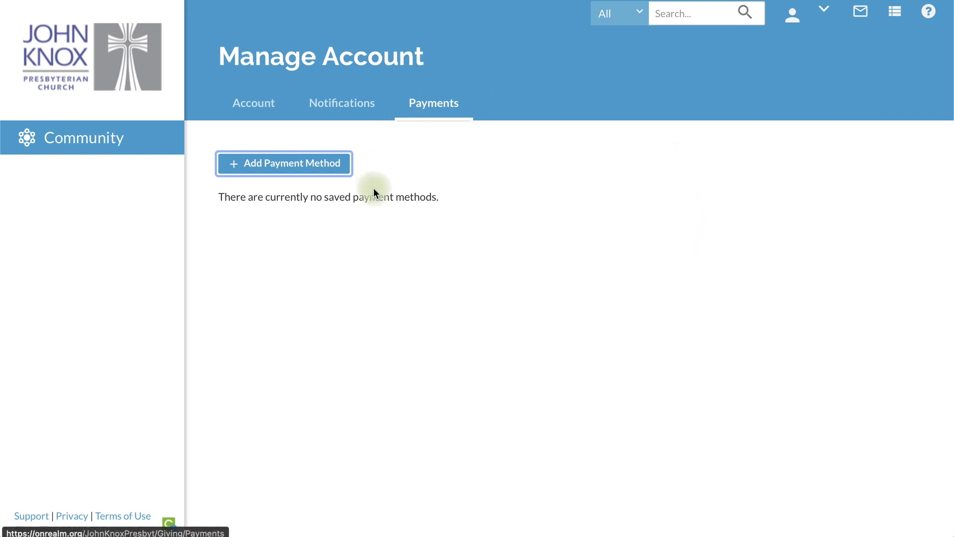
{"action": "left_click", "coordinate": [823, 12]}
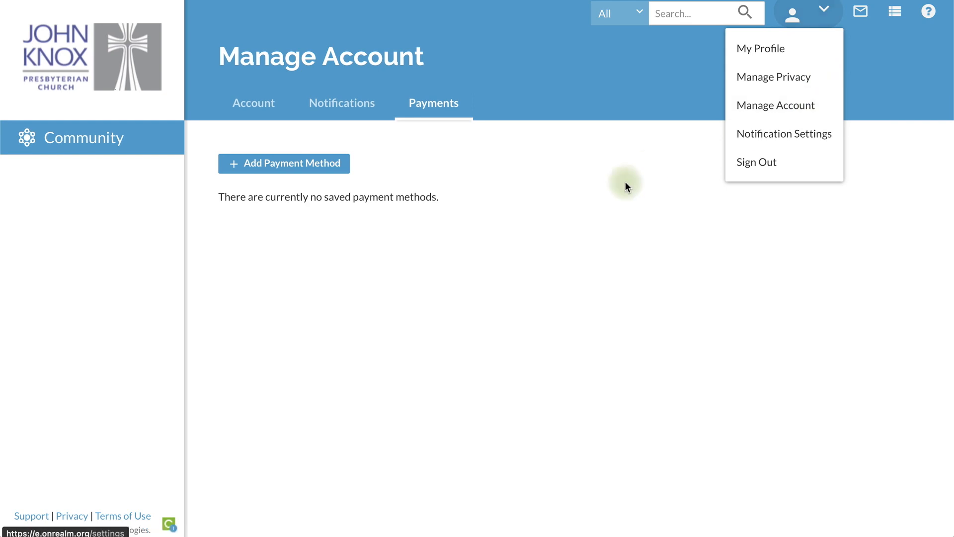
{"action": "left_click", "coordinate": [75, 144]}
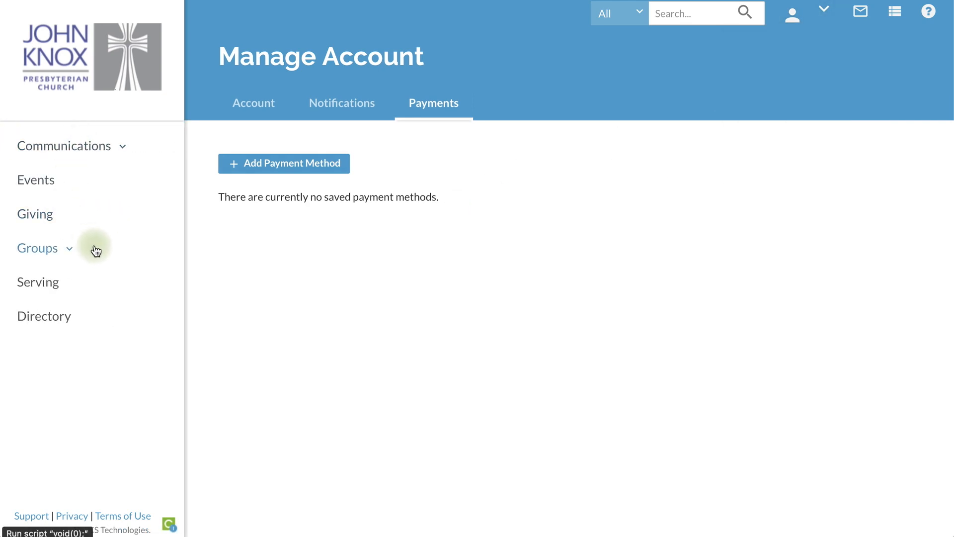
Step: Open the Sunday Service AV & Tech group and view its participants
{"action": "left_click", "coordinate": [65, 252]}
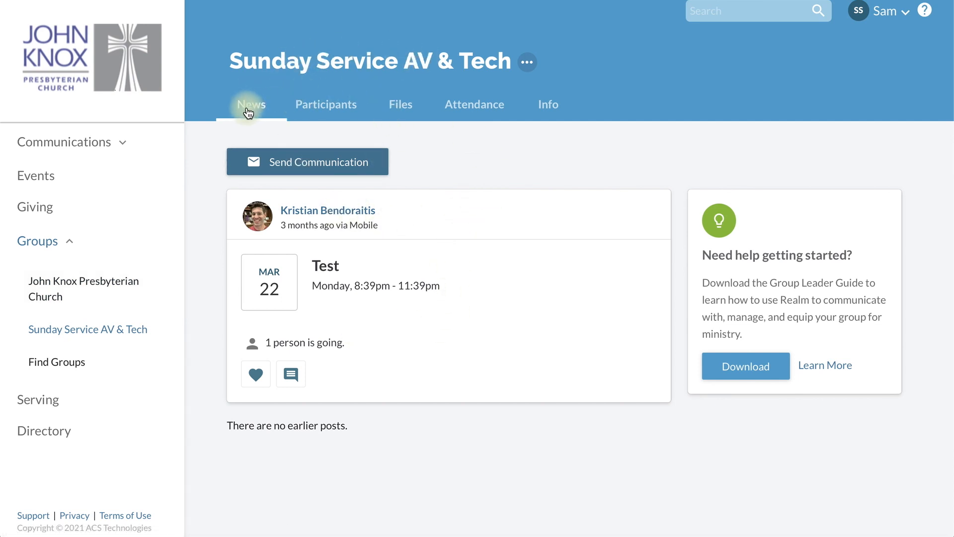
{"action": "left_click", "coordinate": [323, 105]}
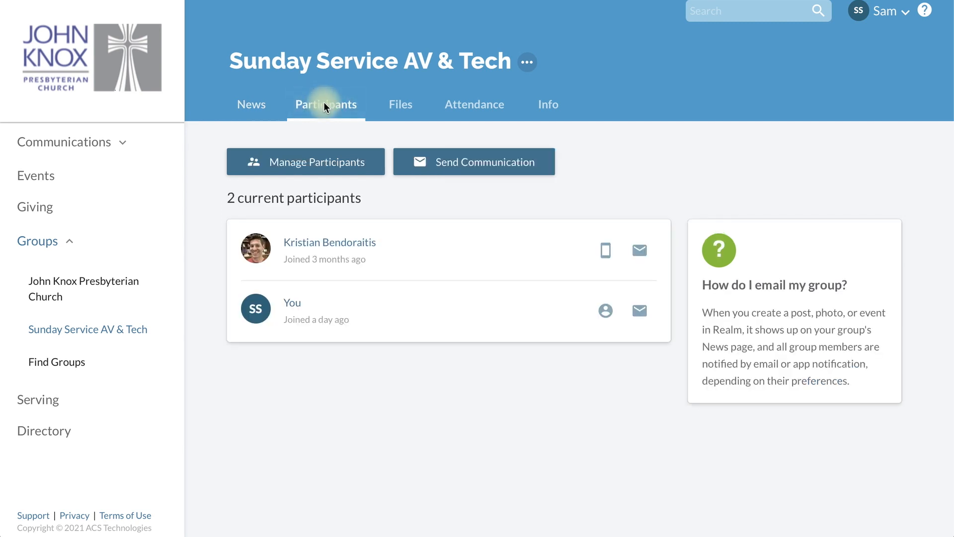
Step: View the Sunday Service AV & Tech group's files and its meeting and leadership information
{"action": "left_click", "coordinate": [398, 106]}
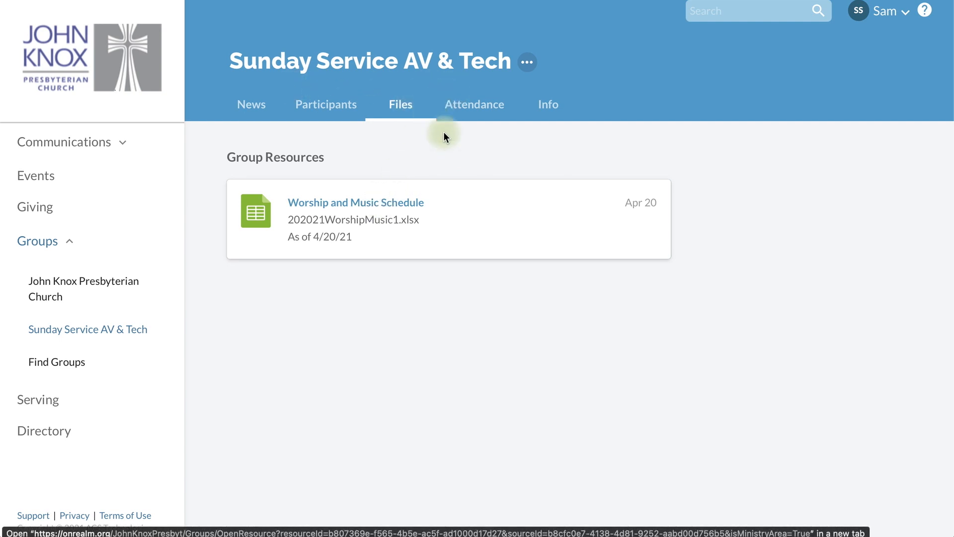
{"action": "left_click", "coordinate": [548, 105]}
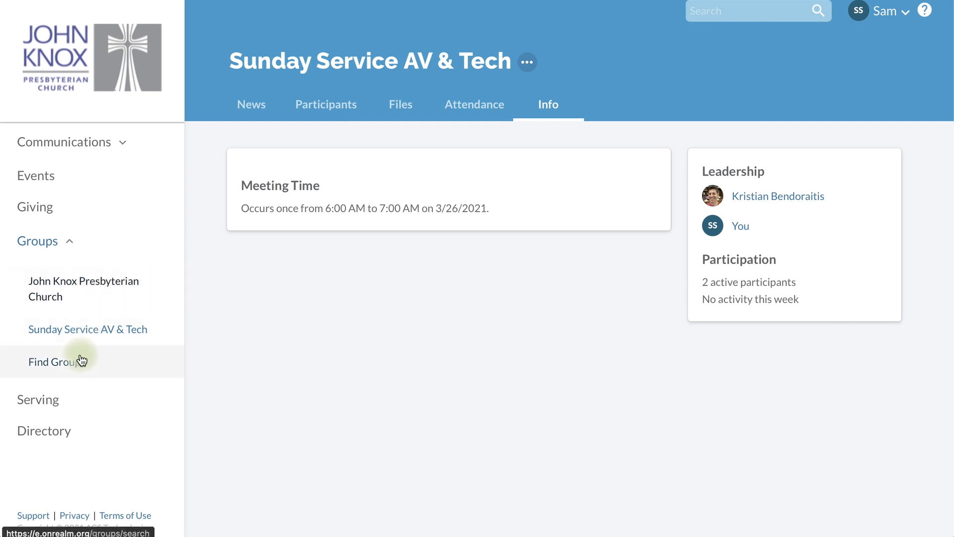
Step: Find the Bells group among the Music & the Arts groups and examine its description, meeting time and location
{"action": "left_click", "coordinate": [43, 362]}
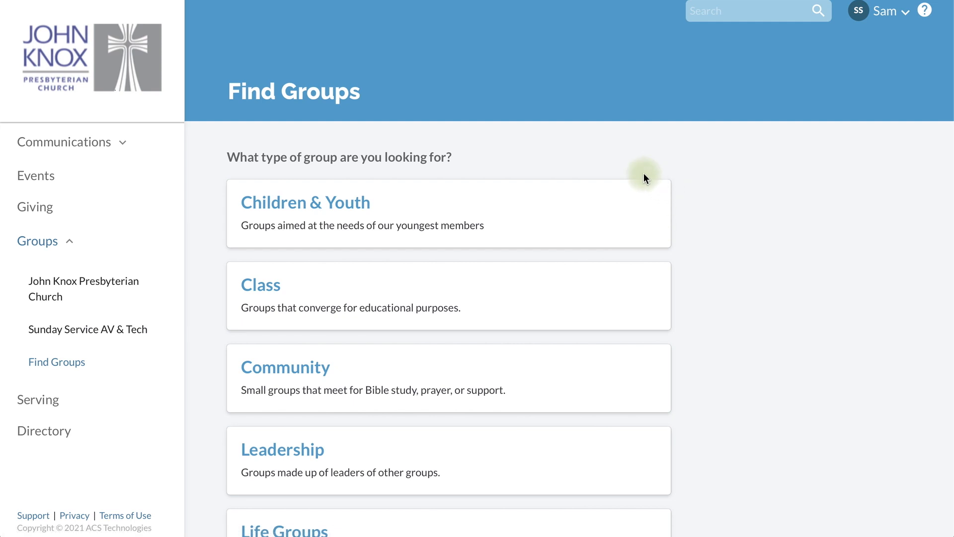
{"action": "scroll", "coordinate": [704, 149], "scroll_direction": "down", "scroll_amount": 5}
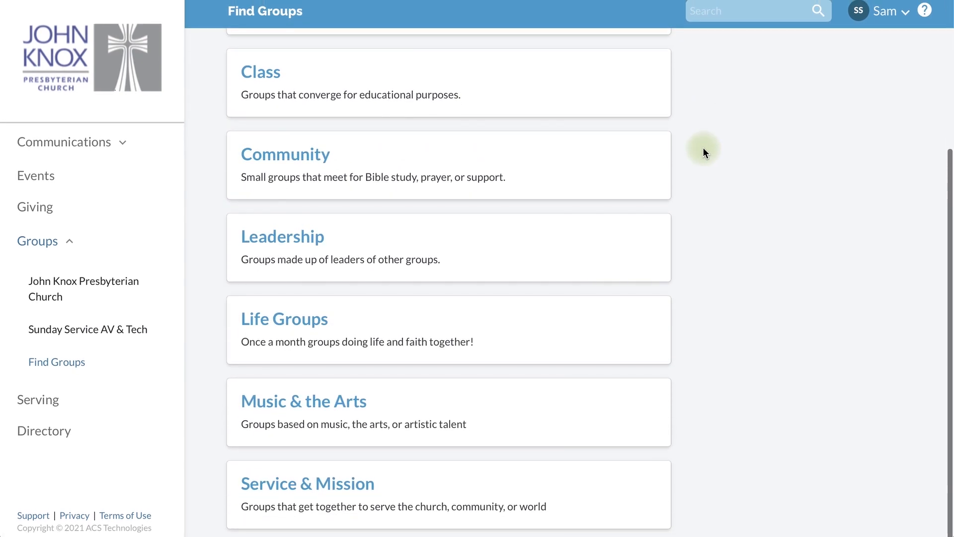
{"action": "left_click", "coordinate": [288, 403]}
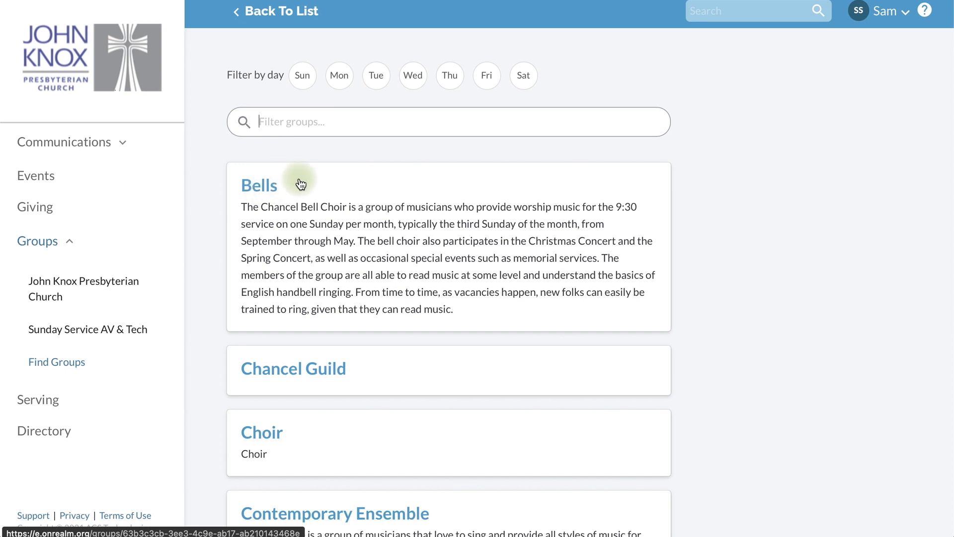
{"action": "left_click", "coordinate": [262, 186]}
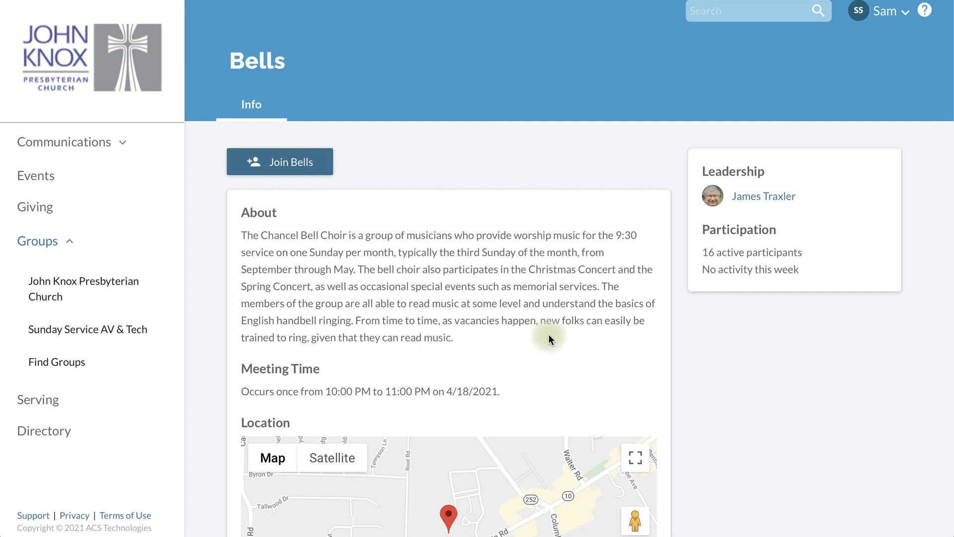
{"action": "scroll", "coordinate": [549, 335], "scroll_direction": "down", "scroll_amount": 3}
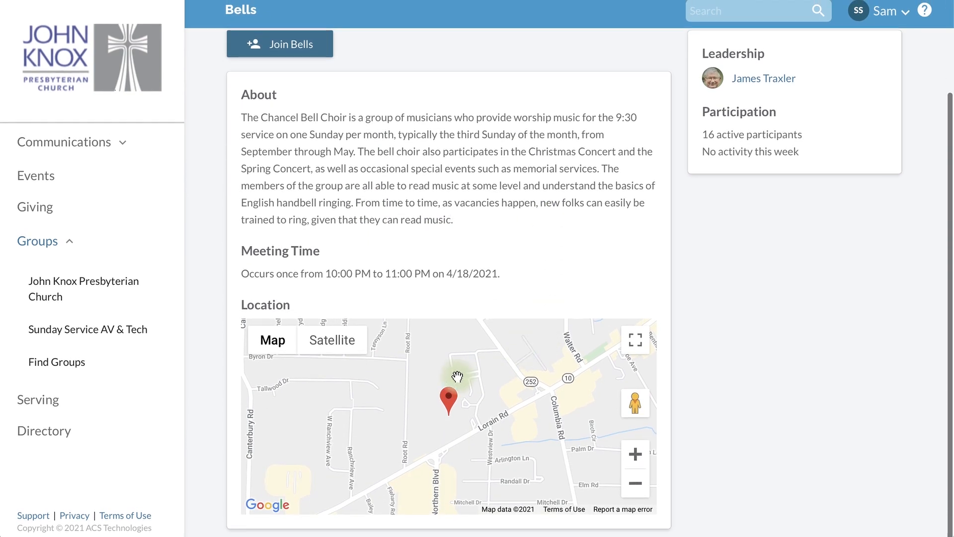
Step: Open the request to join the Bells group, cancel it without sending, and return to the group finder
{"action": "scroll", "coordinate": [518, 291], "scroll_direction": "up", "scroll_amount": 3}
{"action": "left_click", "coordinate": [283, 145]}
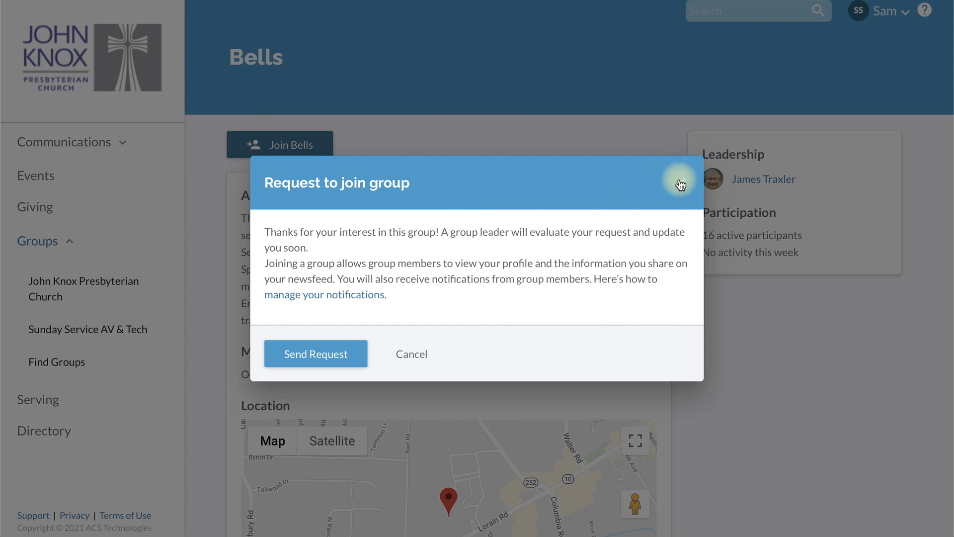
{"action": "left_click", "coordinate": [414, 353]}
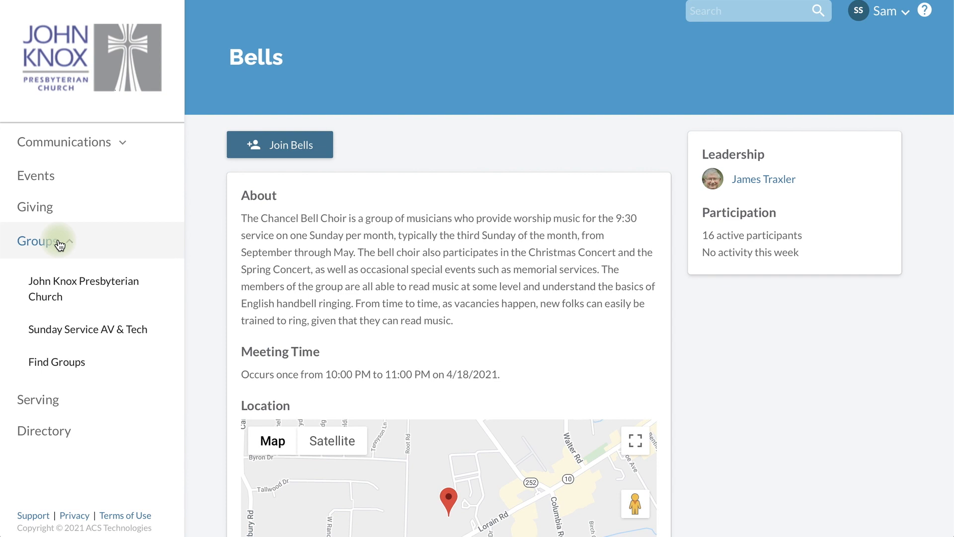
{"action": "left_click", "coordinate": [50, 361]}
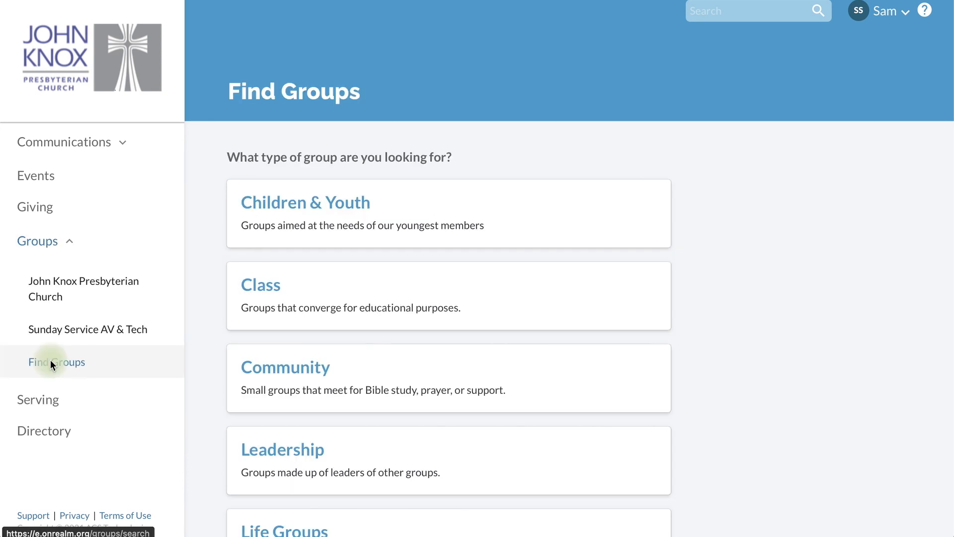
Step: Open the Serving area and examine the serving profile overview and opportunities
{"action": "left_click", "coordinate": [43, 403]}
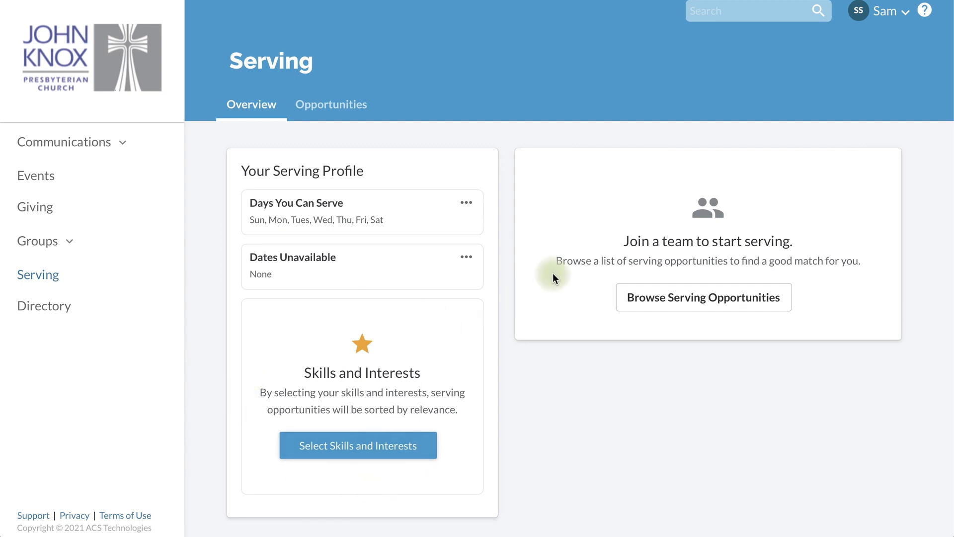
{"action": "left_click", "coordinate": [344, 105]}
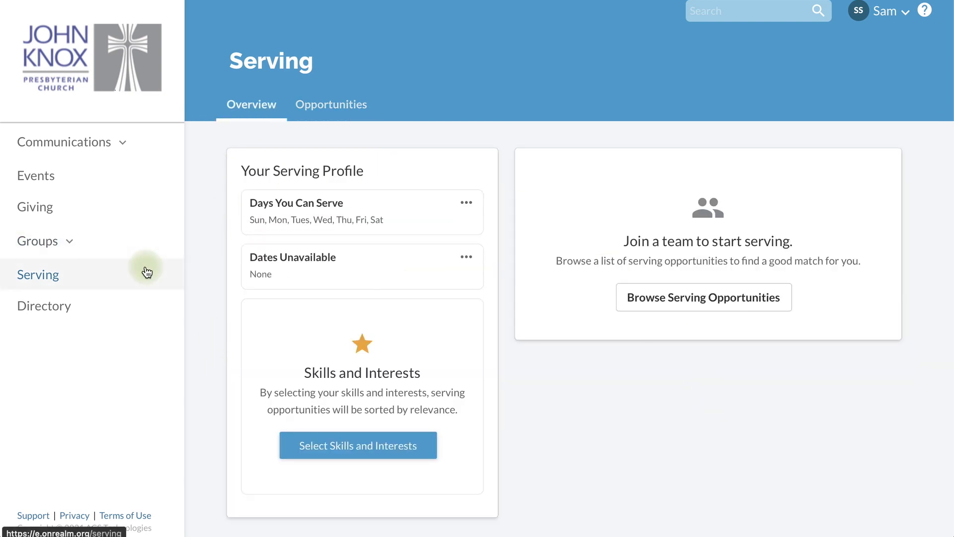
Step: Open the member directory, look through the listed profiles, and activate the directory search
{"action": "left_click", "coordinate": [51, 308]}
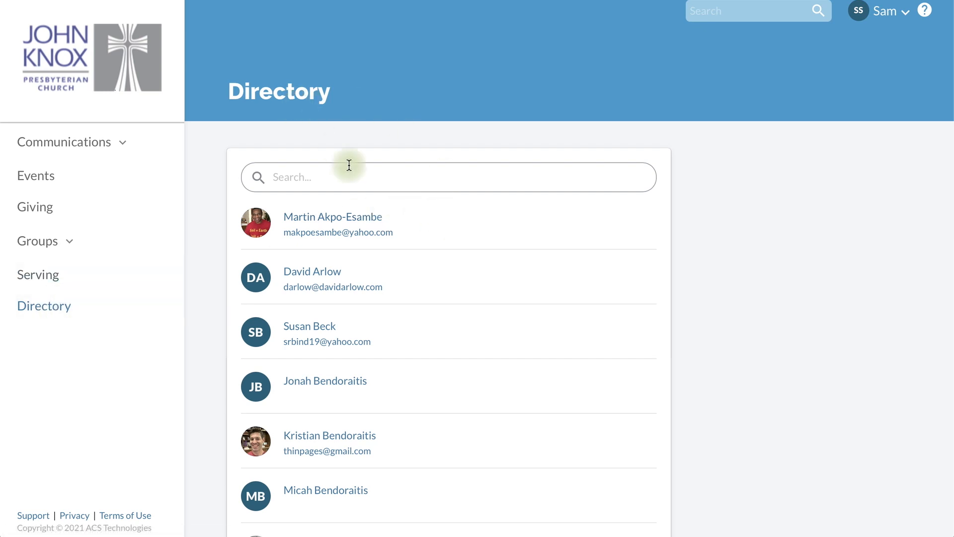
{"action": "scroll", "coordinate": [464, 226], "scroll_direction": "down", "scroll_amount": 15}
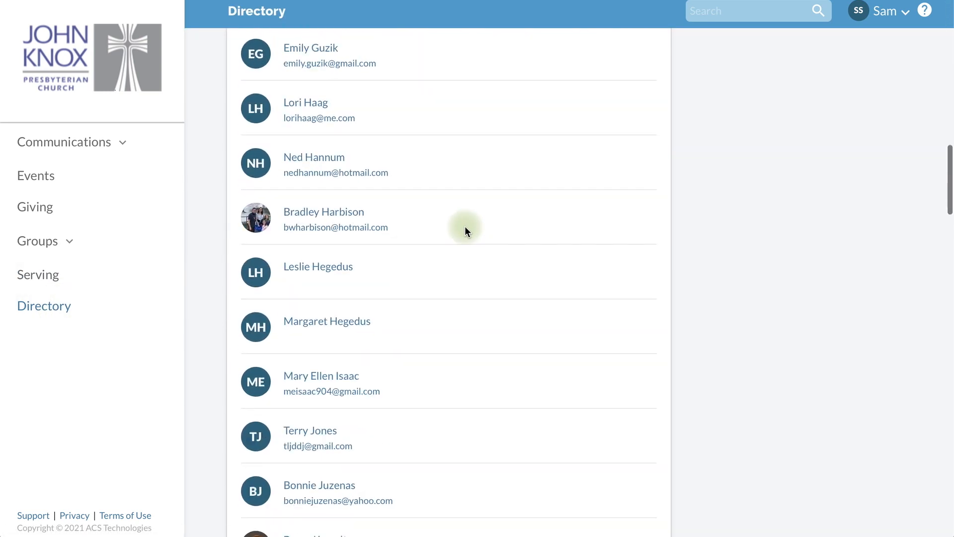
{"action": "scroll", "coordinate": [465, 229], "scroll_direction": "down", "scroll_amount": 13}
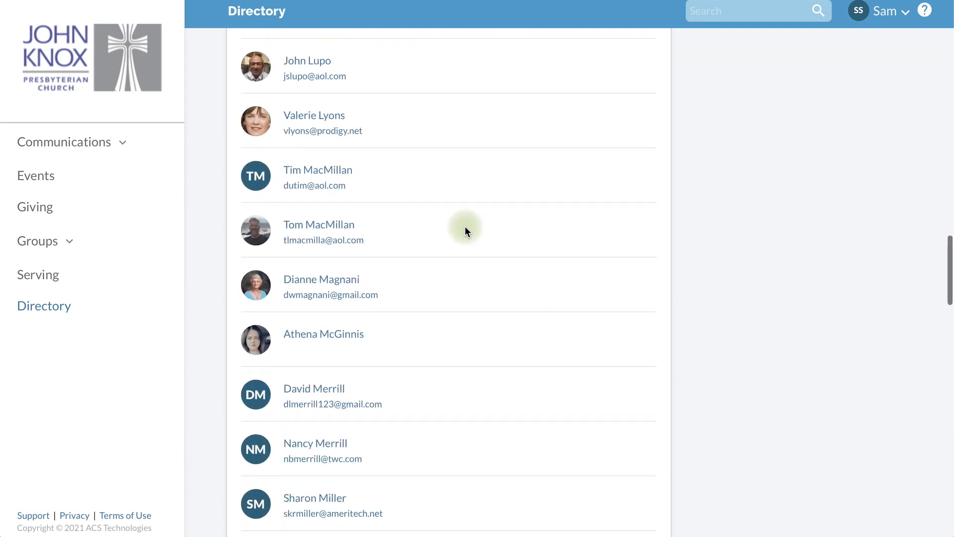
{"action": "scroll", "coordinate": [465, 229], "scroll_direction": "down", "scroll_amount": 10}
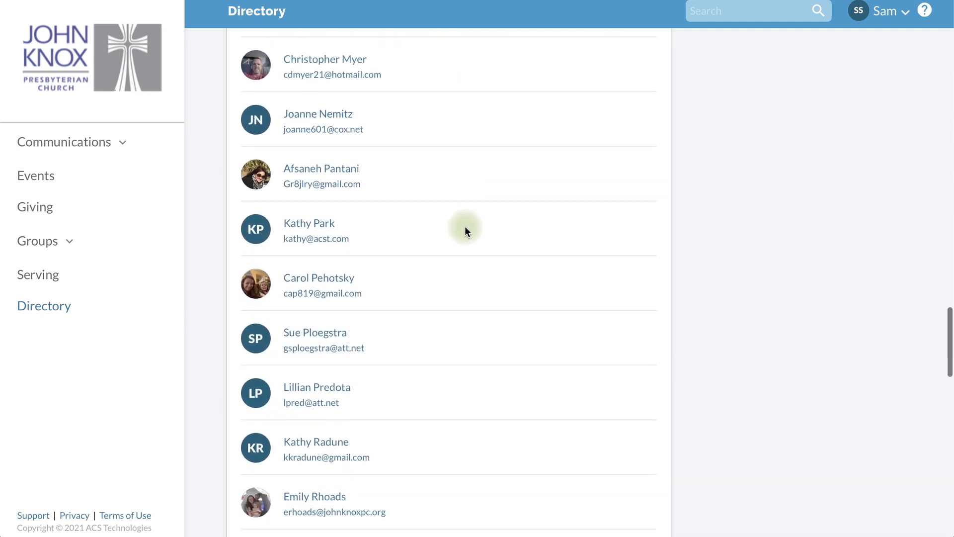
{"action": "scroll", "coordinate": [464, 226], "scroll_direction": "down", "scroll_amount": 10}
{"action": "scroll", "coordinate": [464, 226], "scroll_direction": "up", "scroll_amount": 20}
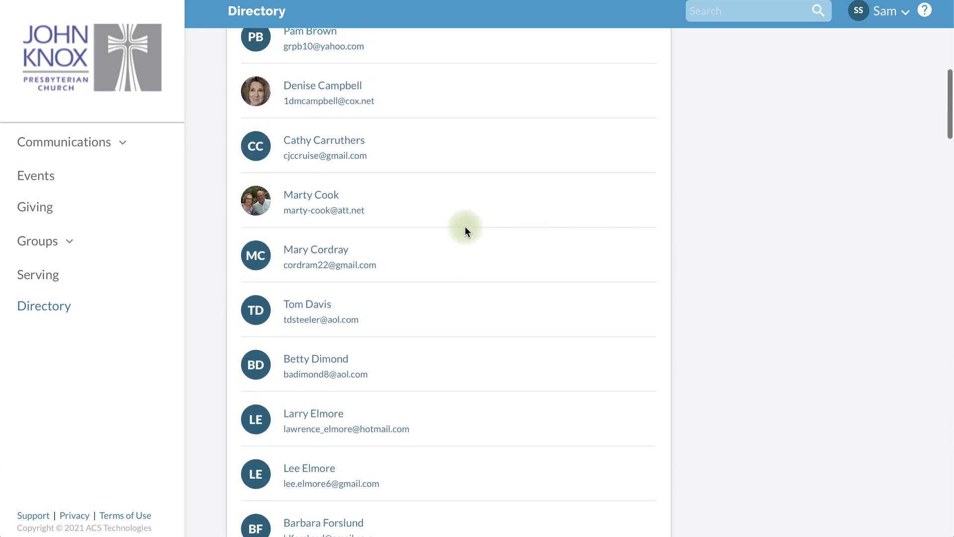
{"action": "scroll", "coordinate": [464, 225], "scroll_direction": "up", "scroll_amount": 10}
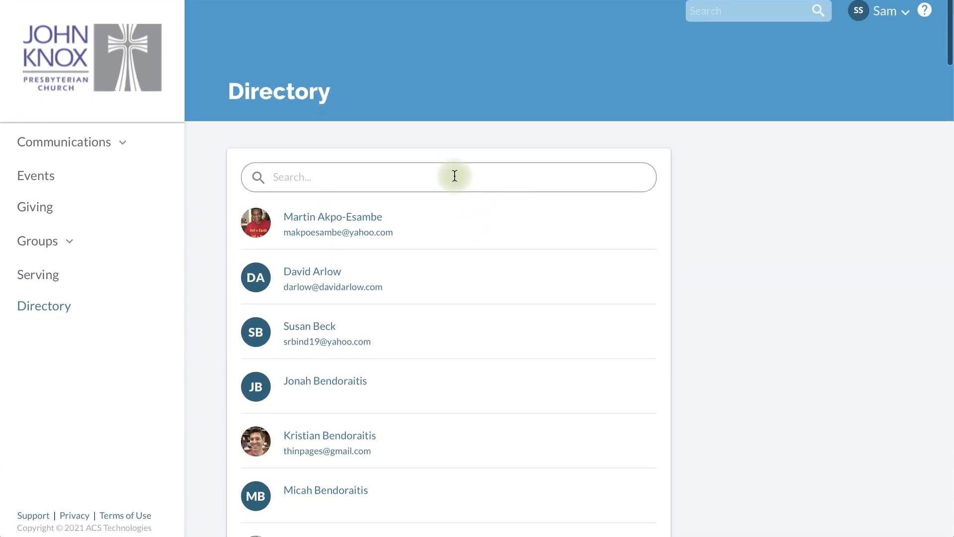
{"action": "left_click", "coordinate": [287, 178]}
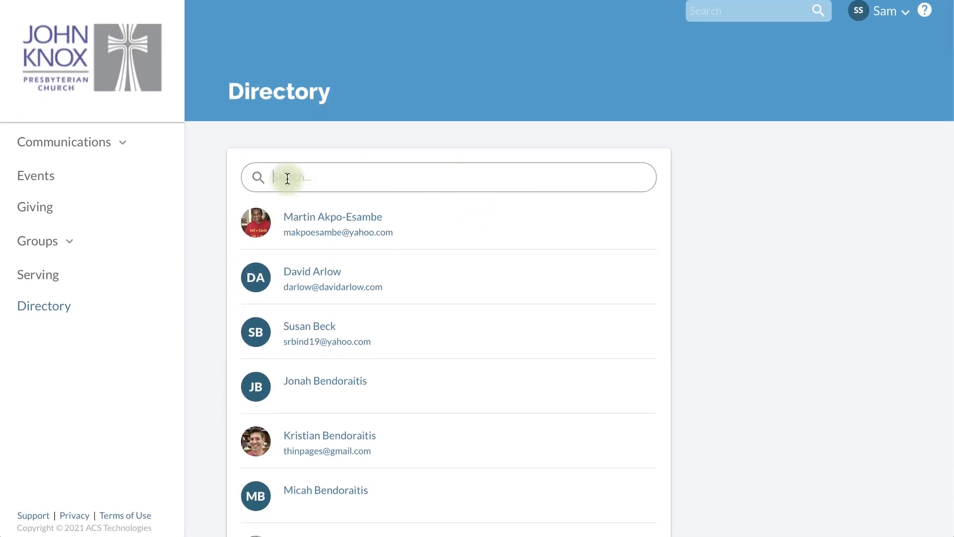
Step: Open the first directory member's profile, examine the chat form without sending a message, and return to the directory
{"action": "left_click", "coordinate": [315, 221]}
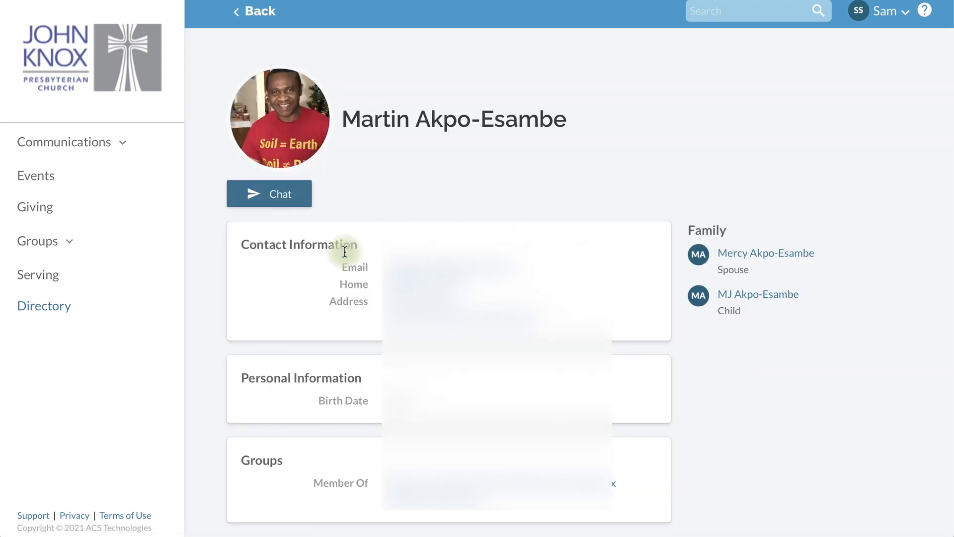
{"action": "left_click", "coordinate": [273, 201]}
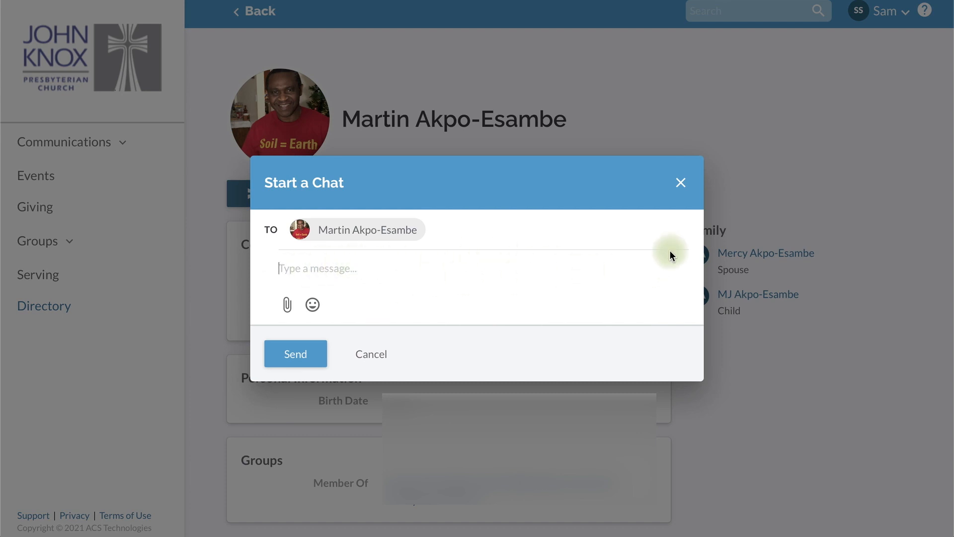
{"action": "left_click", "coordinate": [684, 185]}
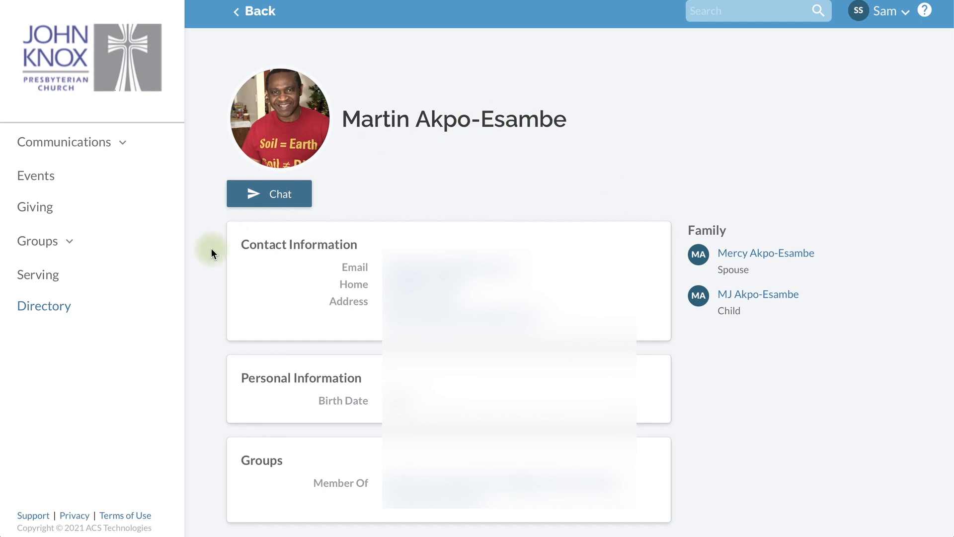
{"action": "left_click", "coordinate": [44, 307]}
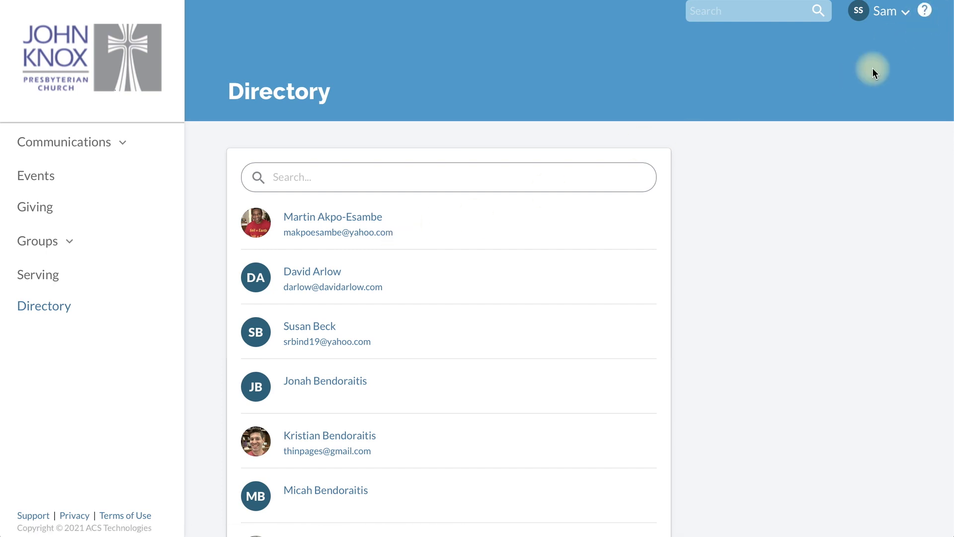
Step: Open the help article for the directory page and return to the directory
{"action": "left_click", "coordinate": [927, 11]}
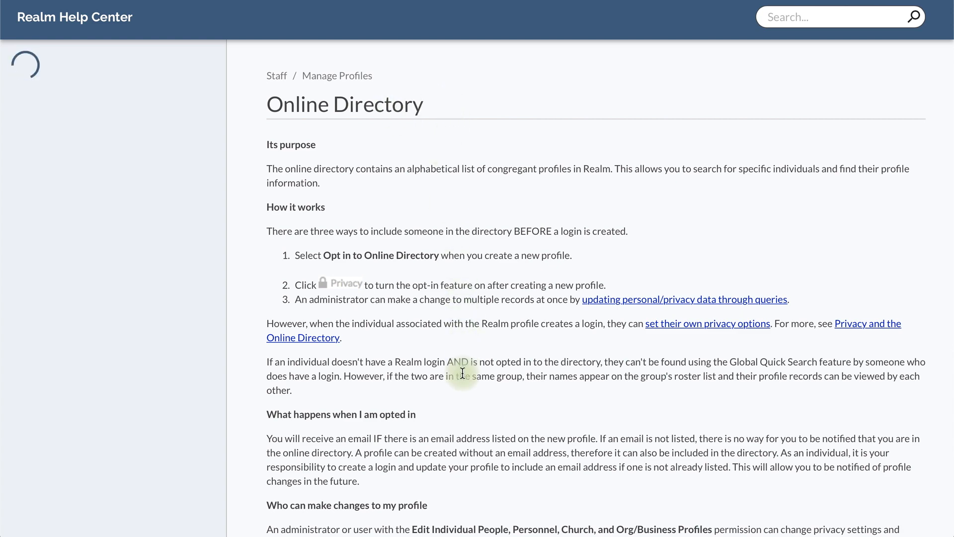
{"action": "left_click", "coordinate": [481, 0]}
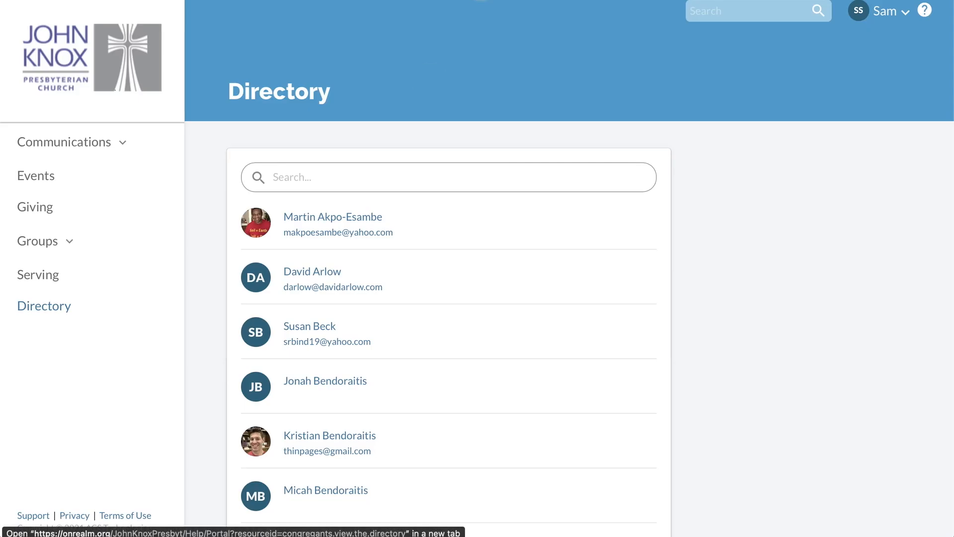
Step: Open the group finder, view its help article on finding a group to join, and return to examine the group types
{"action": "left_click", "coordinate": [44, 240]}
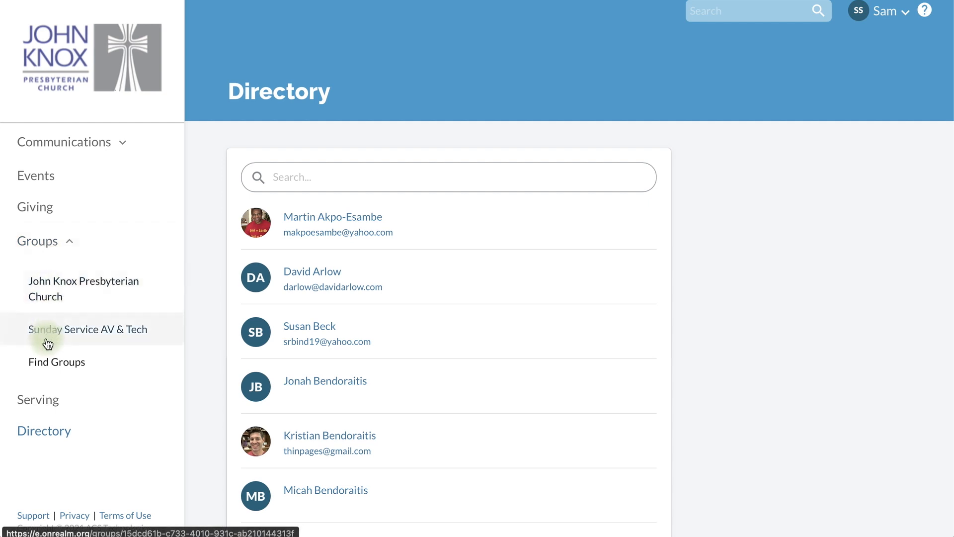
{"action": "left_click", "coordinate": [35, 362]}
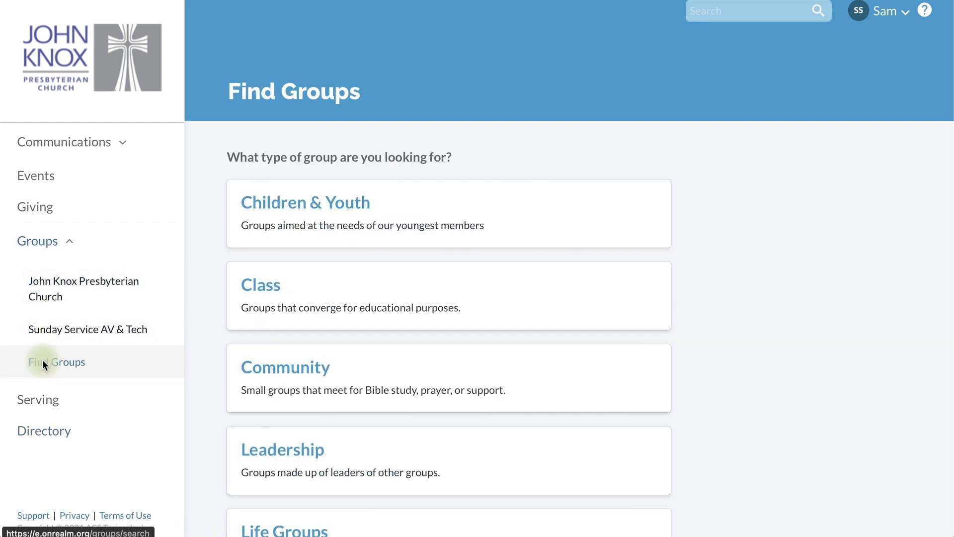
{"action": "left_click", "coordinate": [923, 8]}
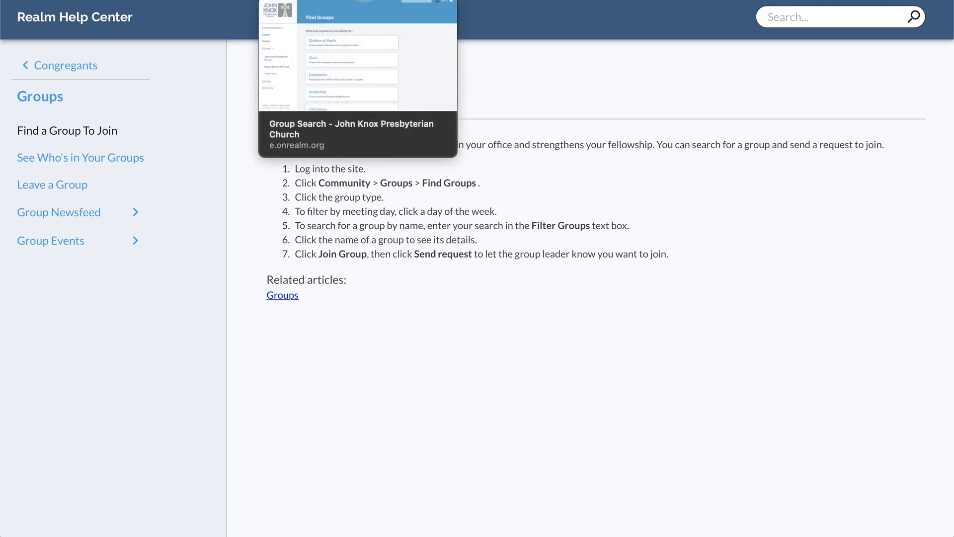
{"action": "left_click", "coordinate": [365, 1]}
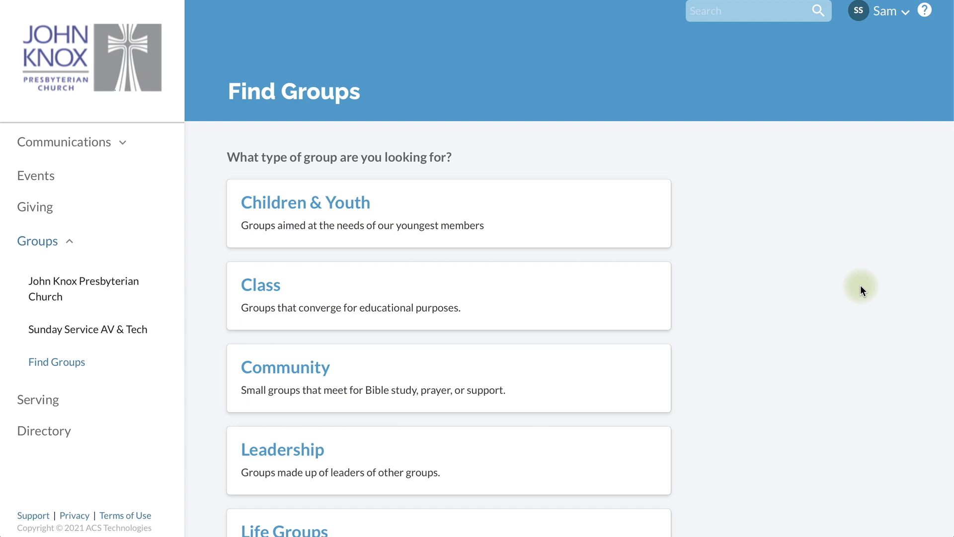
{"action": "scroll", "coordinate": [860, 286], "scroll_direction": "down", "scroll_amount": 3}
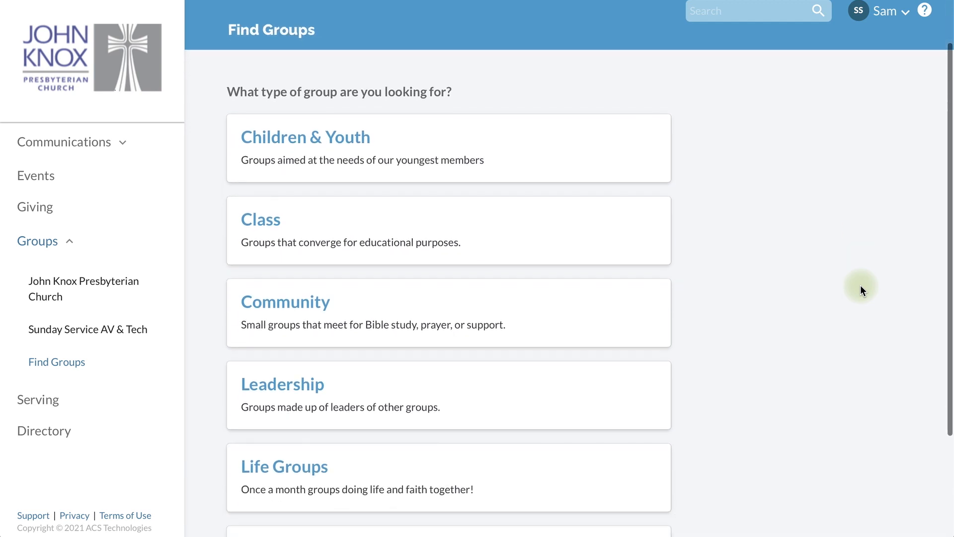
{"action": "scroll", "coordinate": [860, 285], "scroll_direction": "down", "scroll_amount": 2}
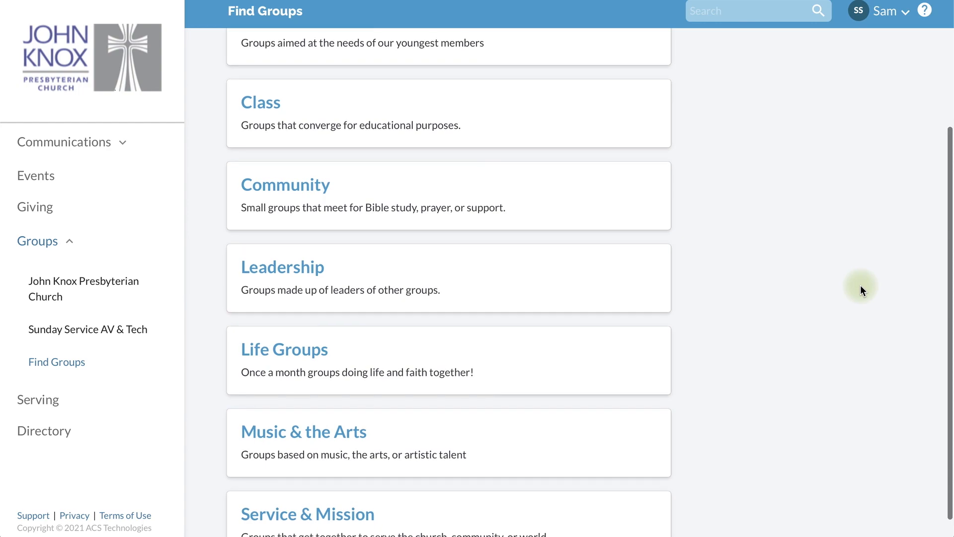